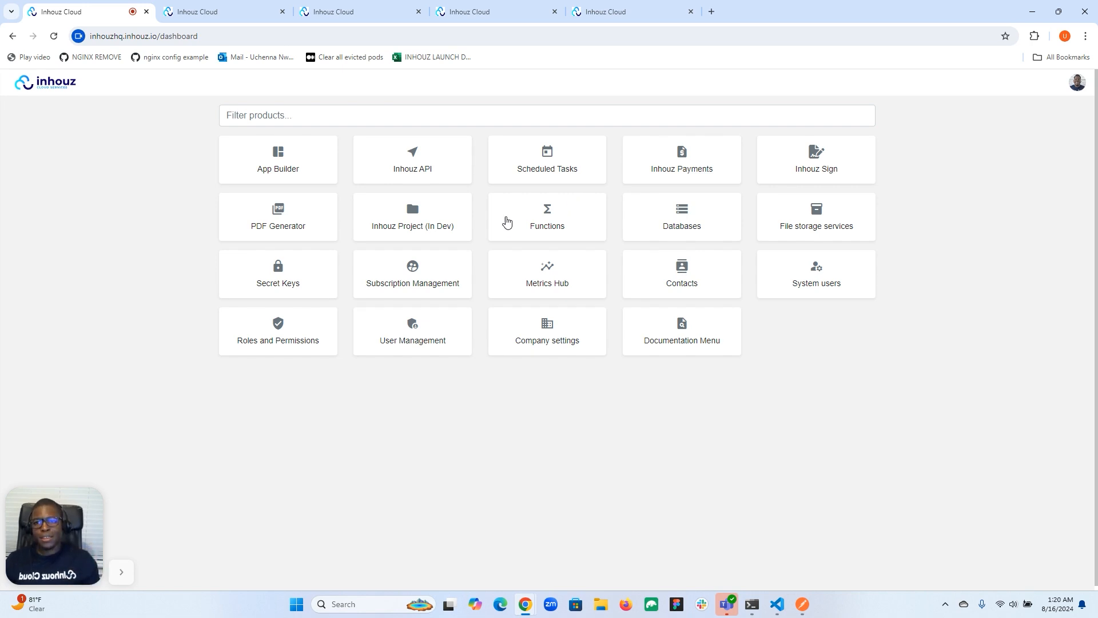
Step: Review the existing functions, the system users, the inhouz-sign-test API endpoints and the Inhouz Sign documents
left_click(223, 11)
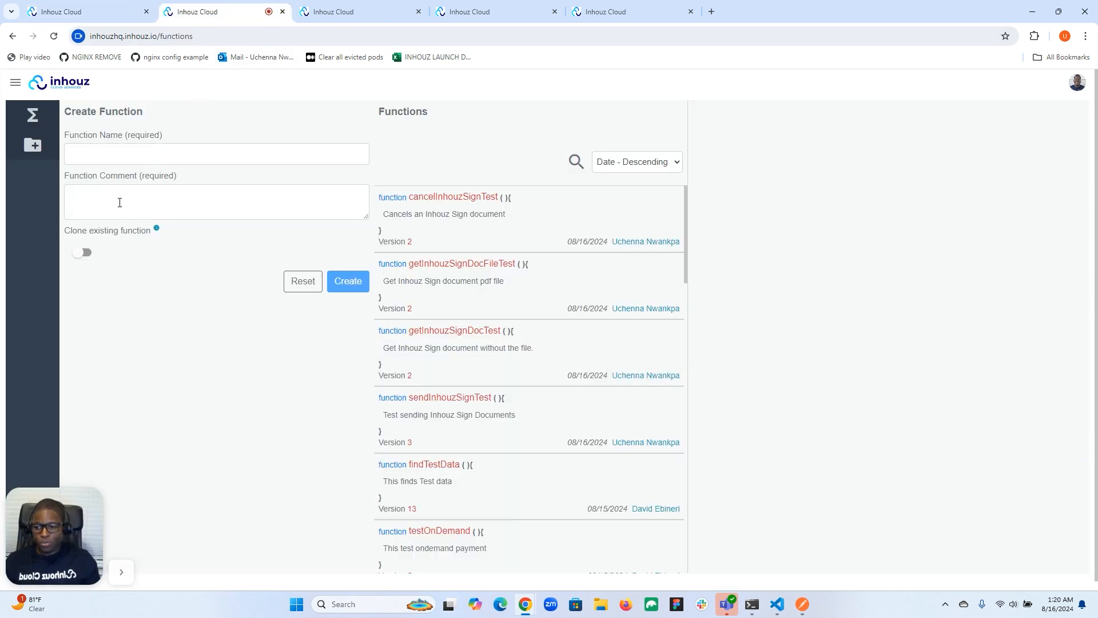
left_click(600, 13)
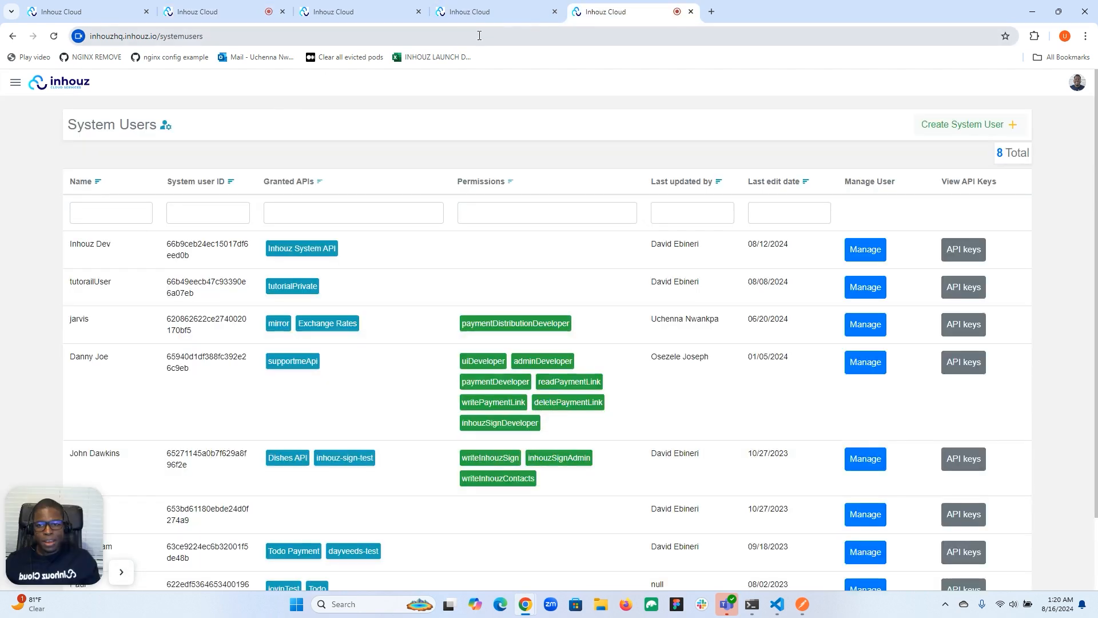
left_click(492, 11)
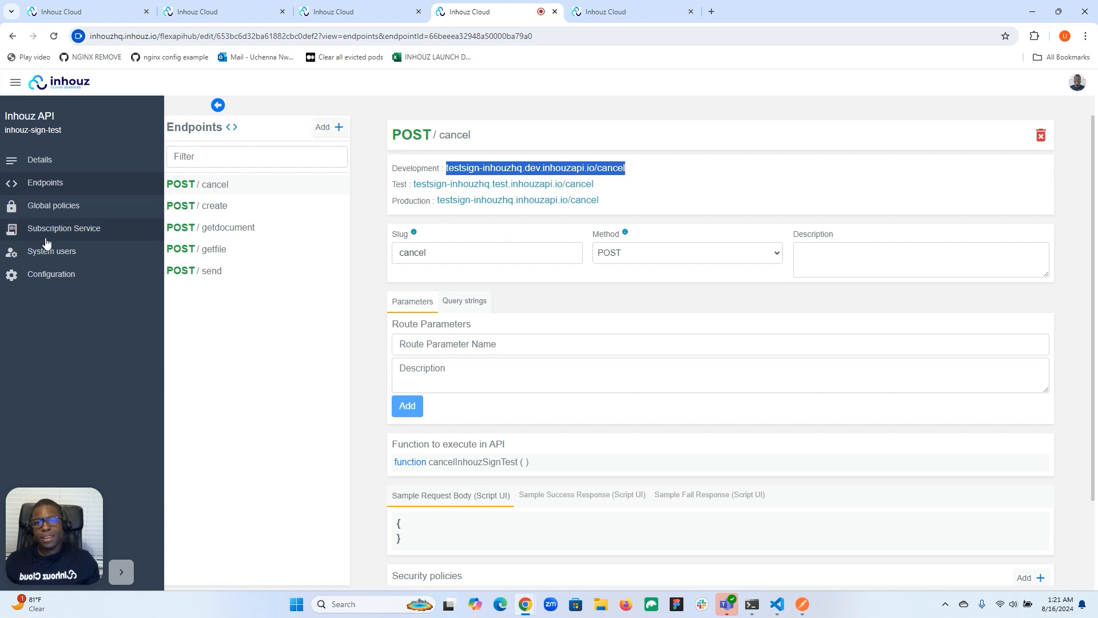
left_click(346, 16)
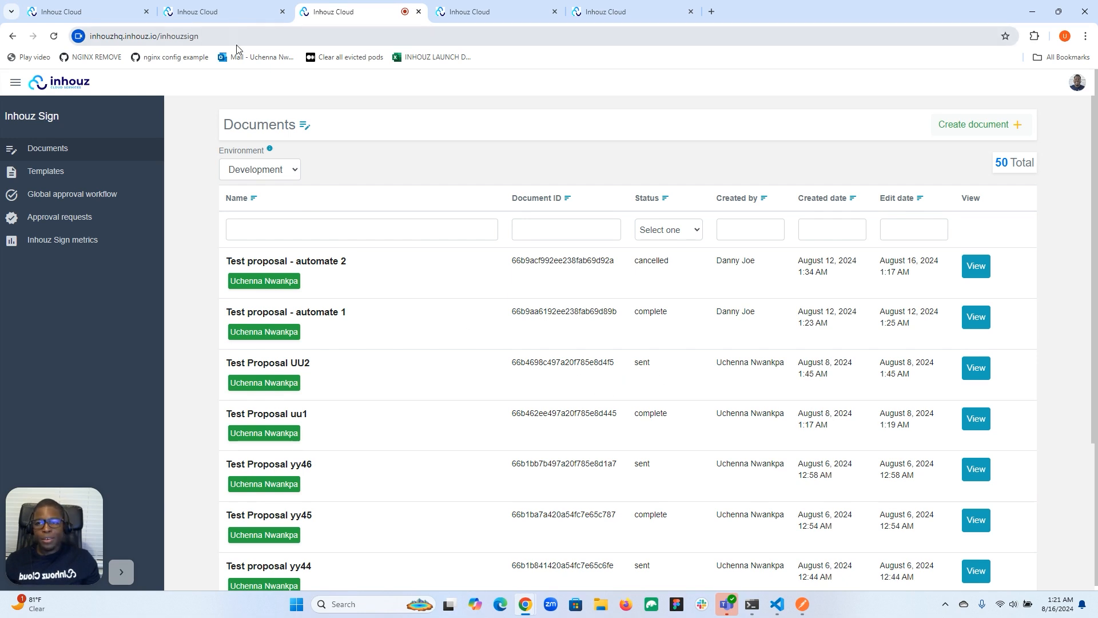
Step: Return to the functions page and name the new function deleteInhouzSignTest
left_click(235, 11)
left_click(109, 156)
type("deleteInh")
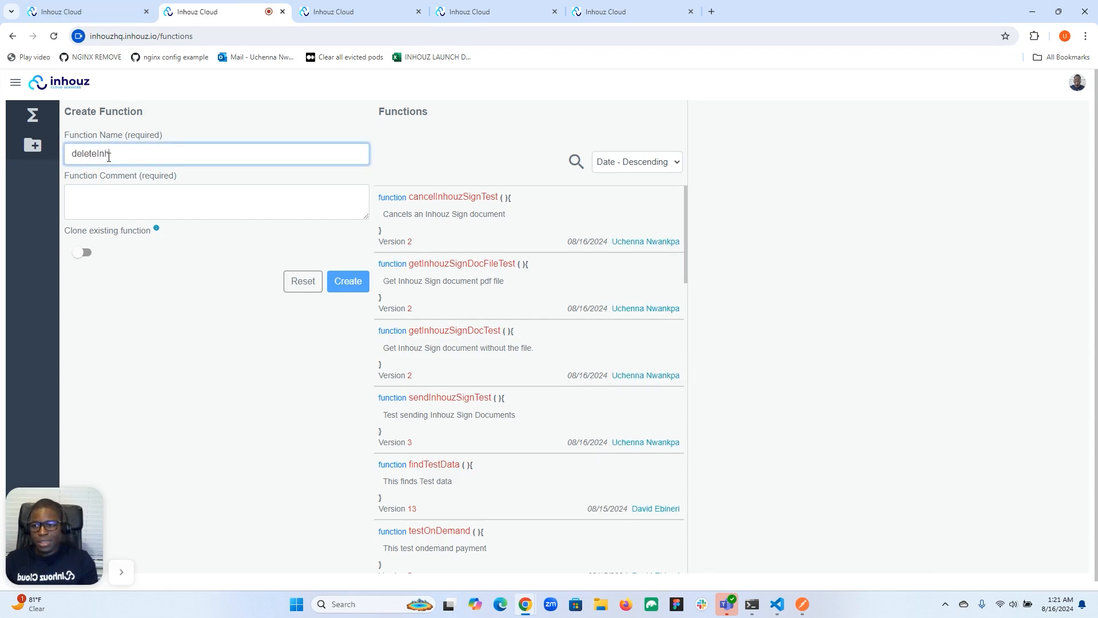
type("ouzSignTest")
Step: Enter the function comment "Delete an Inhouz Sign document" and create the function
left_click(118, 202)
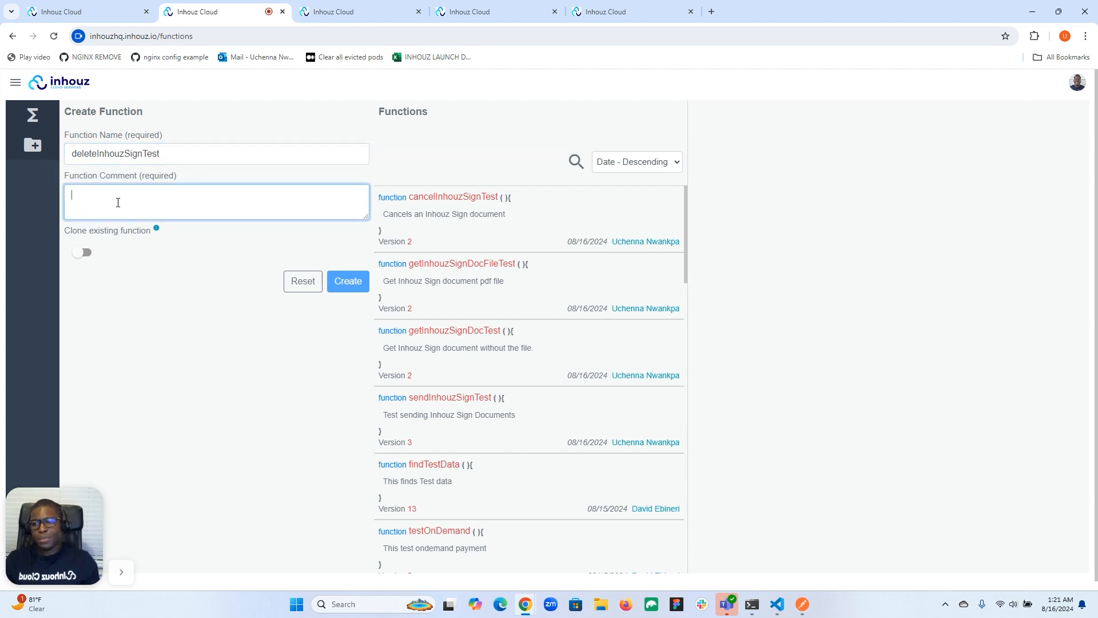
type("D")
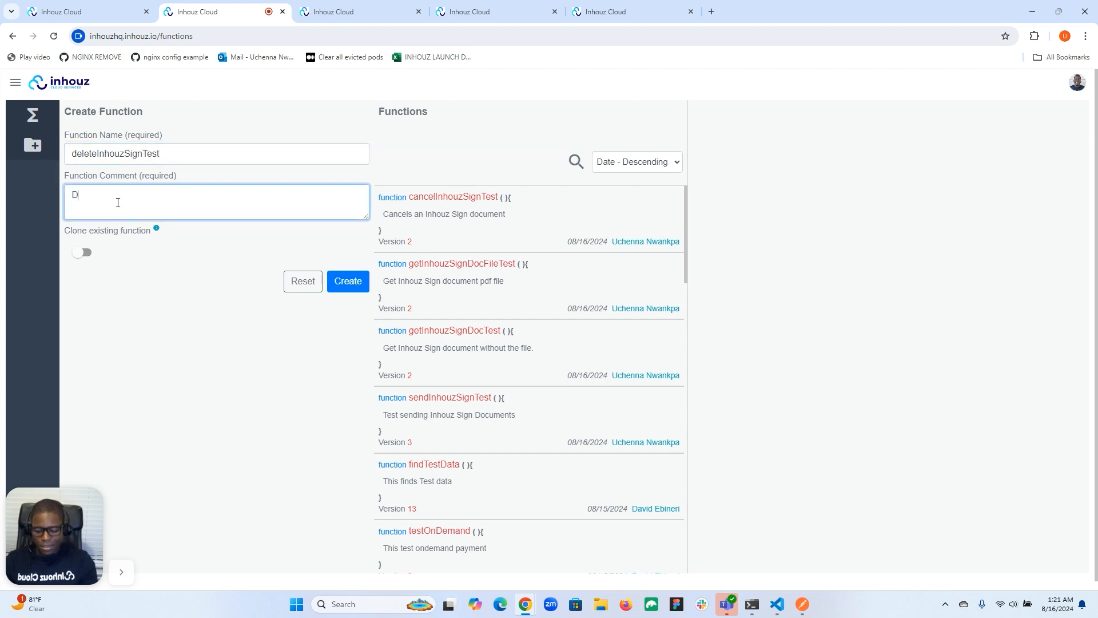
type("elete an I")
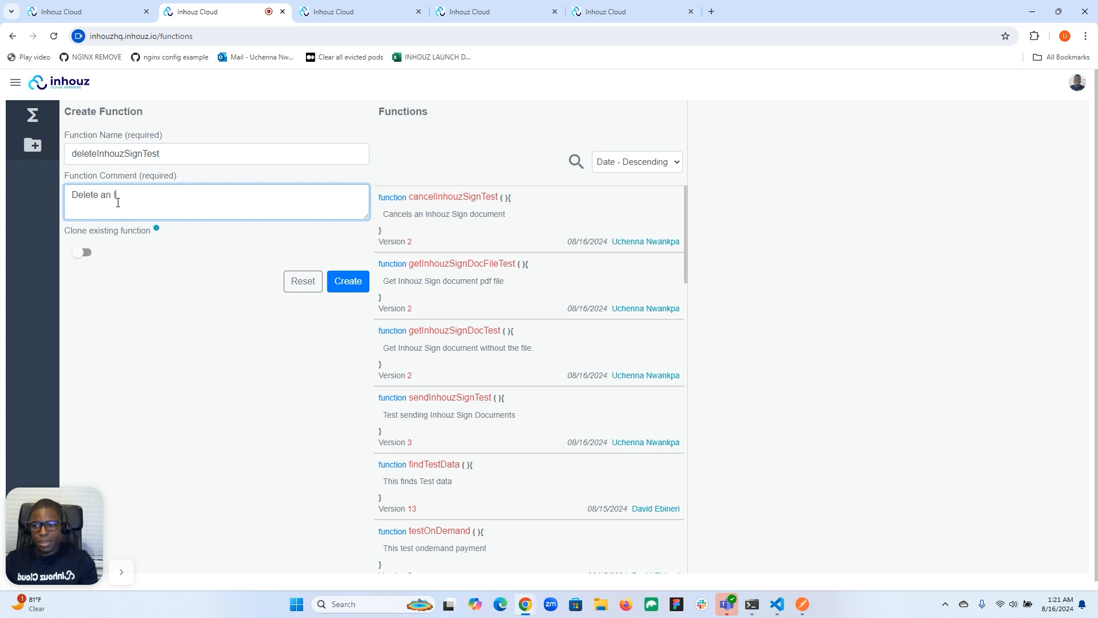
type("nhouz Sign")
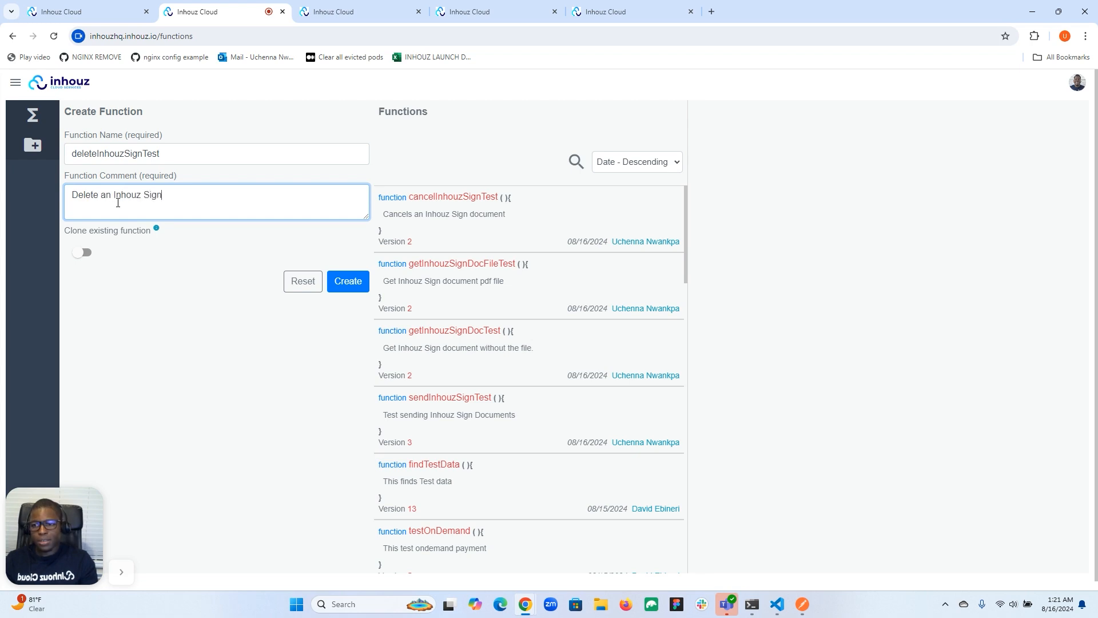
type(" Docum")
key("BackSpace")
key("BackSpace")
key("BackSpace")
key("BackSpace")
key("BackSpace")
type("document")
left_click(346, 283)
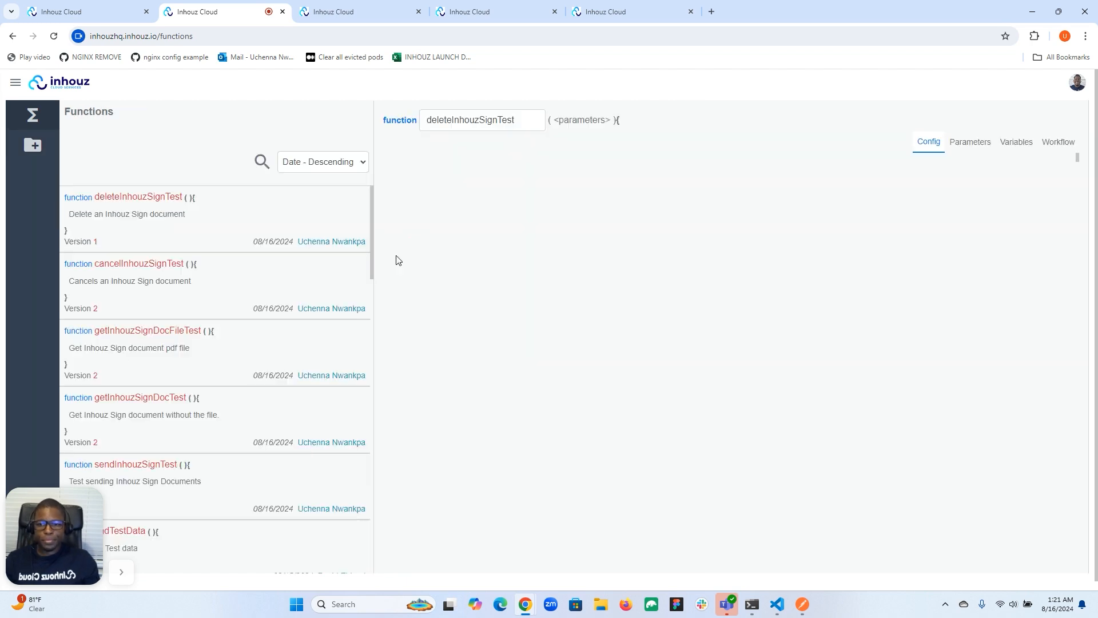
Step: Add a workflow with the comment "logic" to the deleteInhouzSignTest function
left_click(1058, 142)
left_click(671, 177)
type("logic")
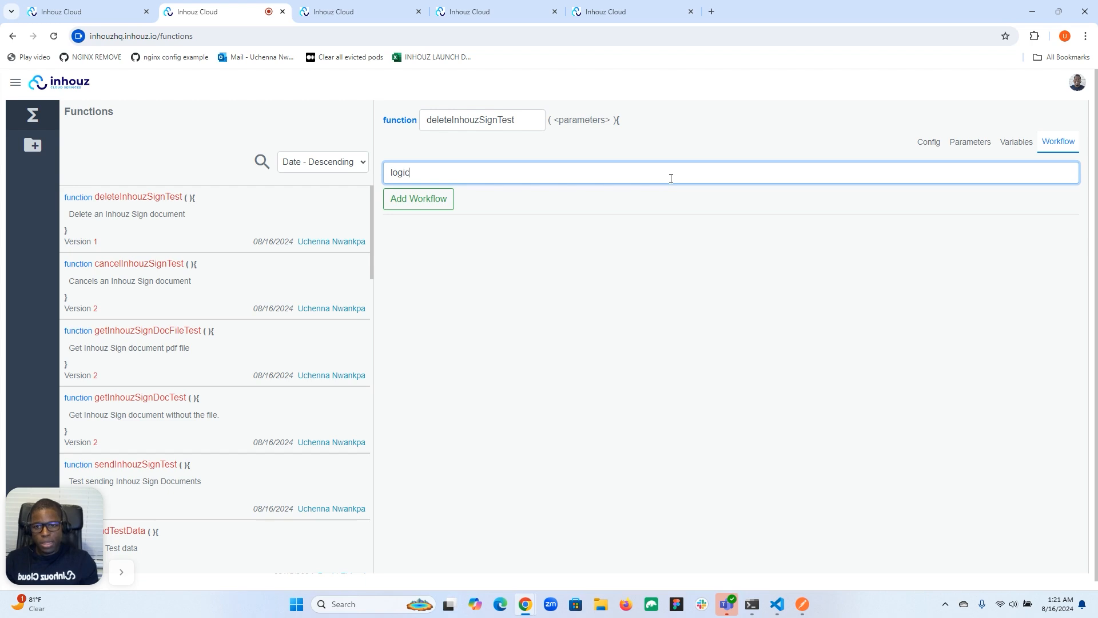
left_click(417, 201)
Step: Add a step to the logic workflow and set its action to Delete Inhouz Sign document
left_click(1045, 123)
left_click(879, 172)
type("sign")
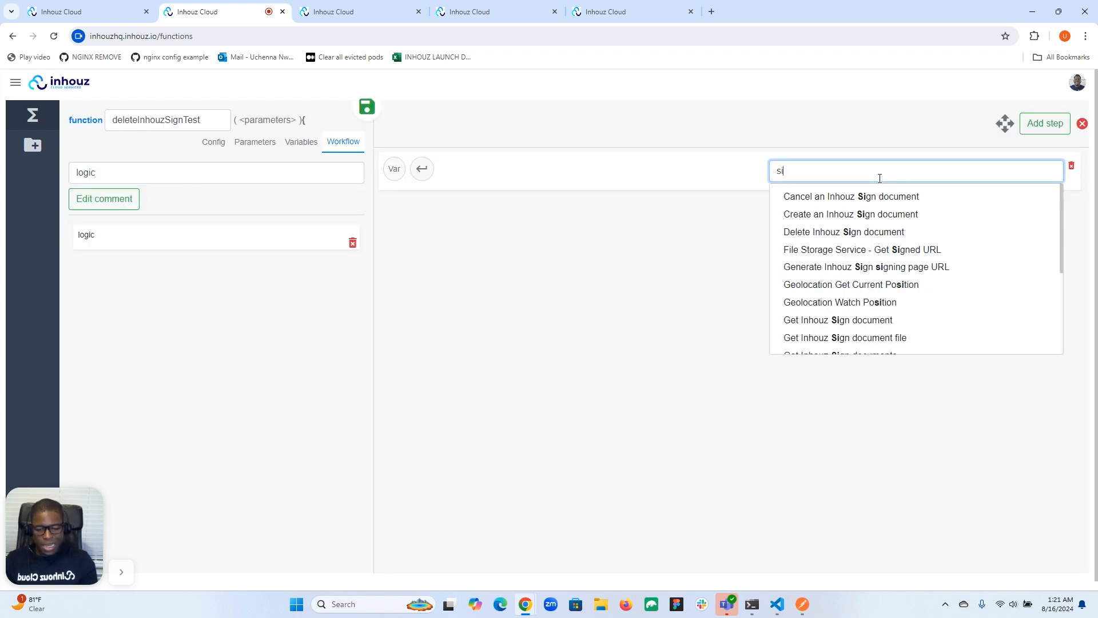
left_click(852, 233)
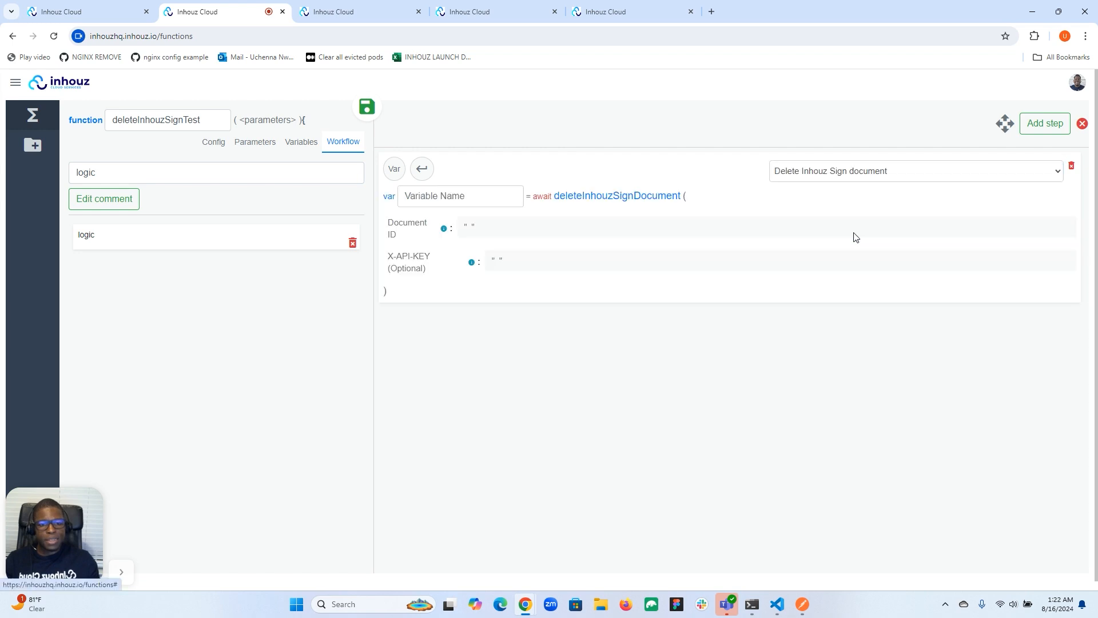
Step: Examine the function's system-generated parameters for one that can supply the Document ID
left_click(469, 227)
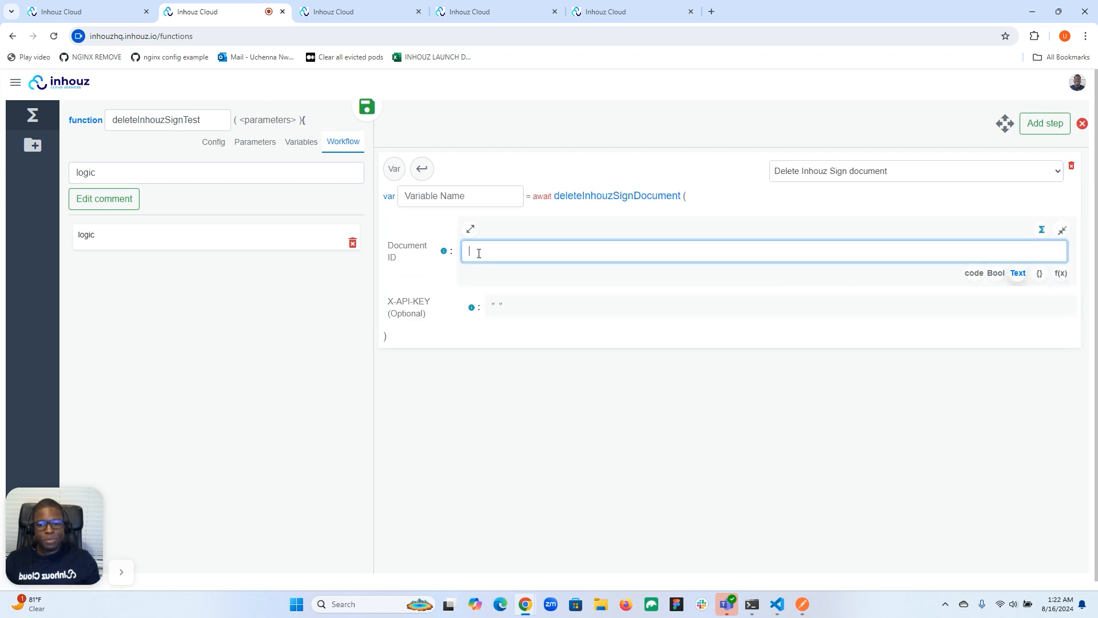
left_click(254, 143)
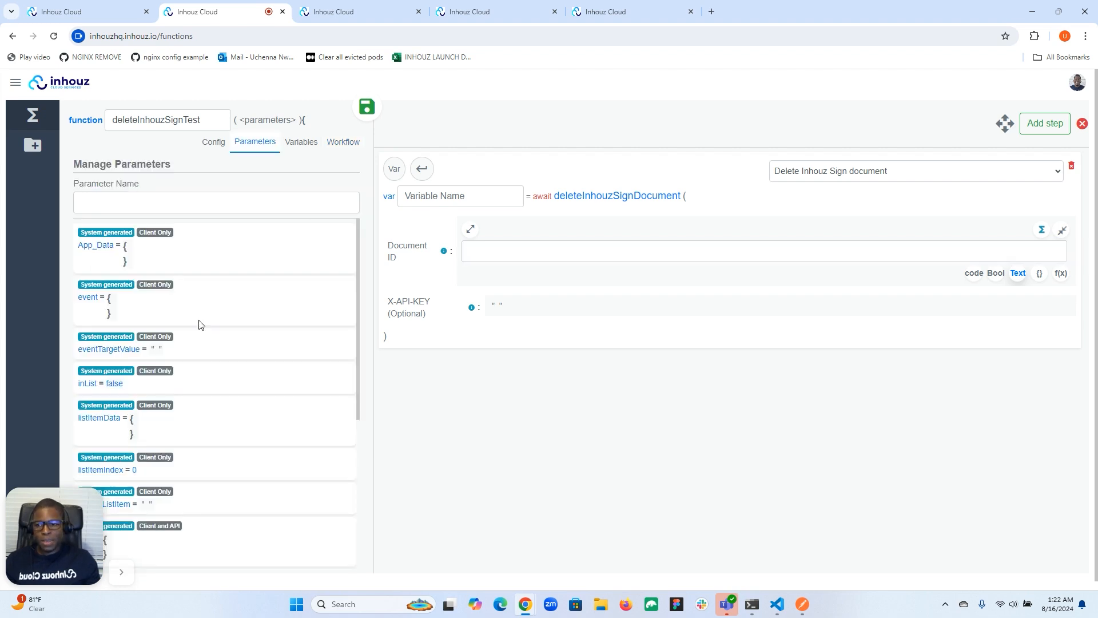
scroll(77, 495, "down", 3)
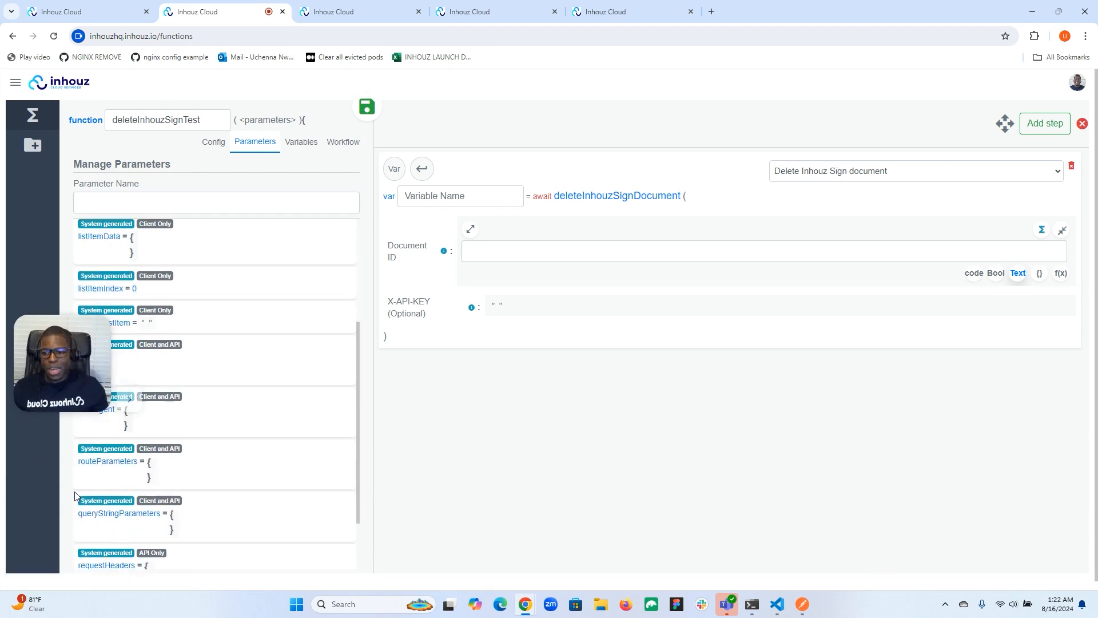
scroll(77, 495, "down", 1)
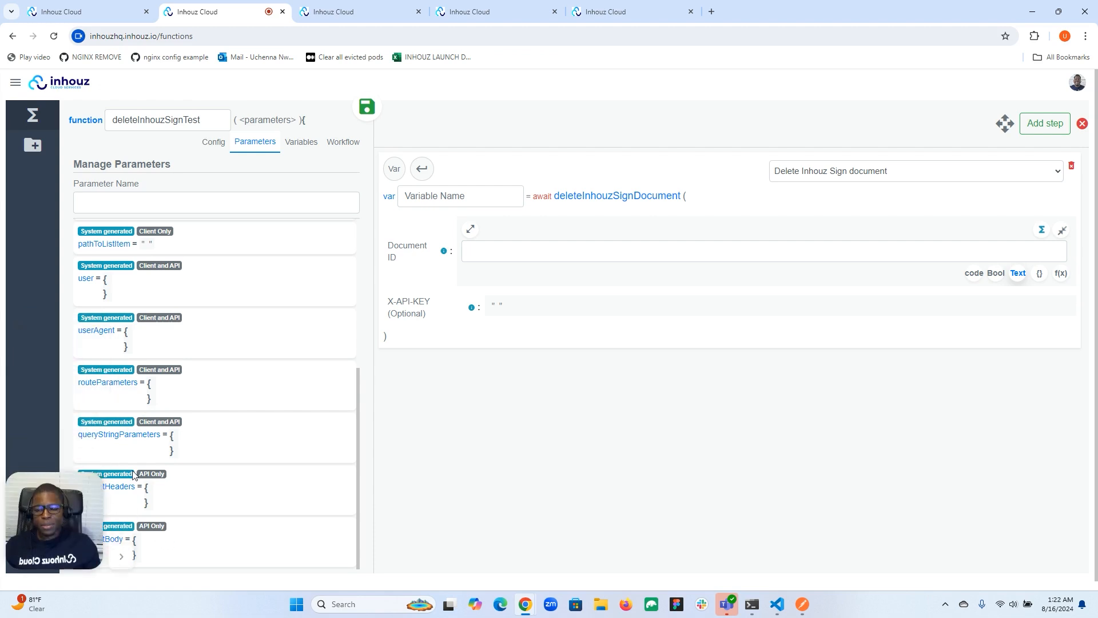
left_click(503, 252)
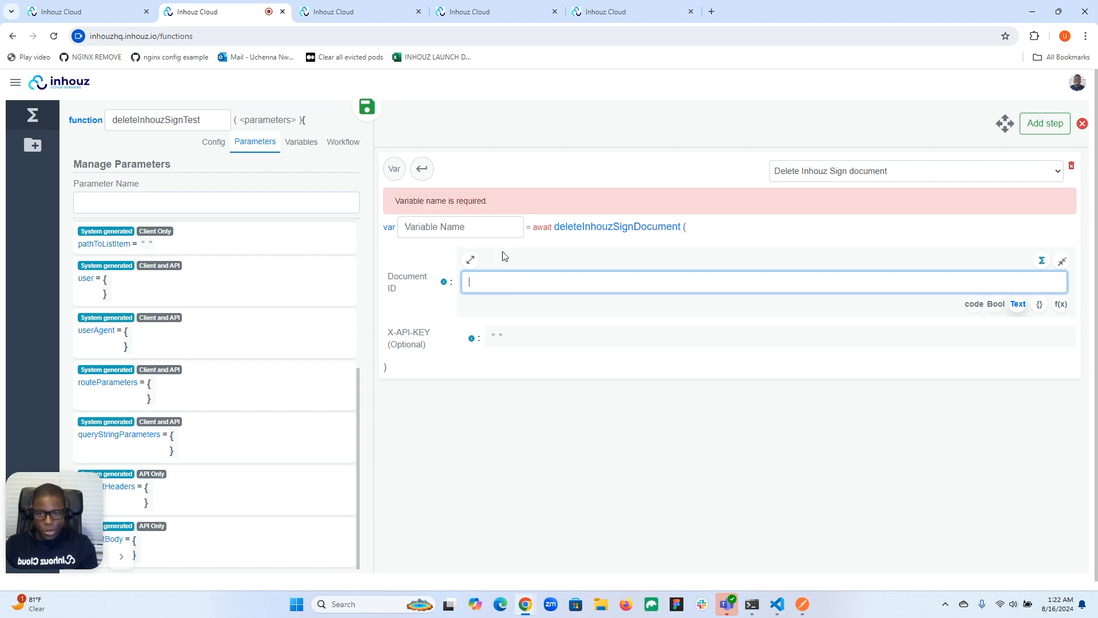
Step: Name the delete step's result variable deleteResponse
left_click(458, 230)
type("delete")
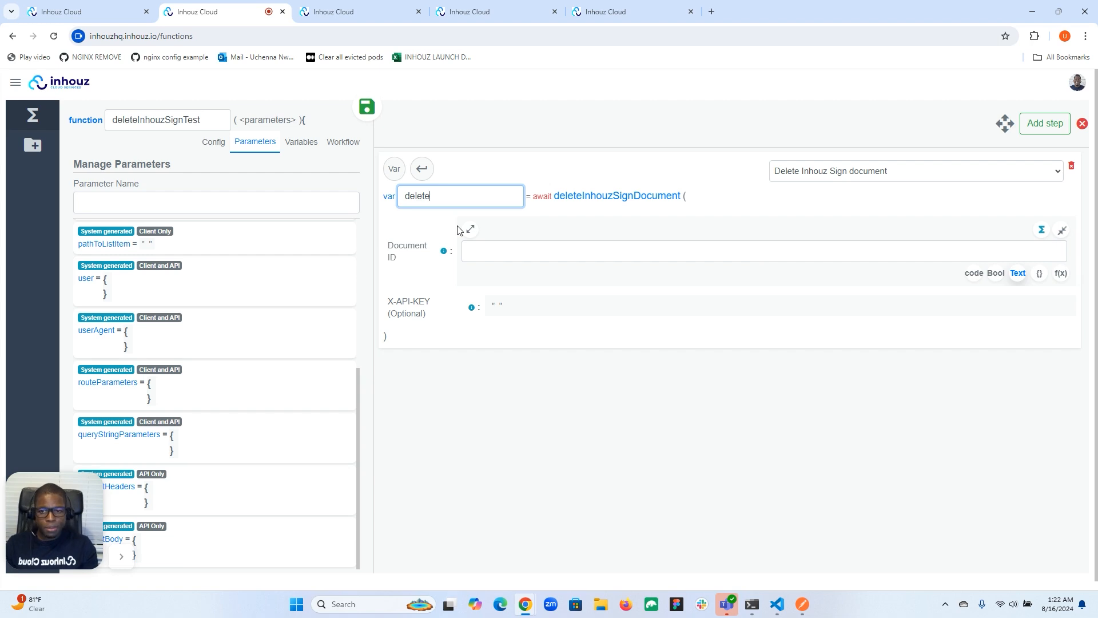
type("Response")
left_click(496, 250)
type("req")
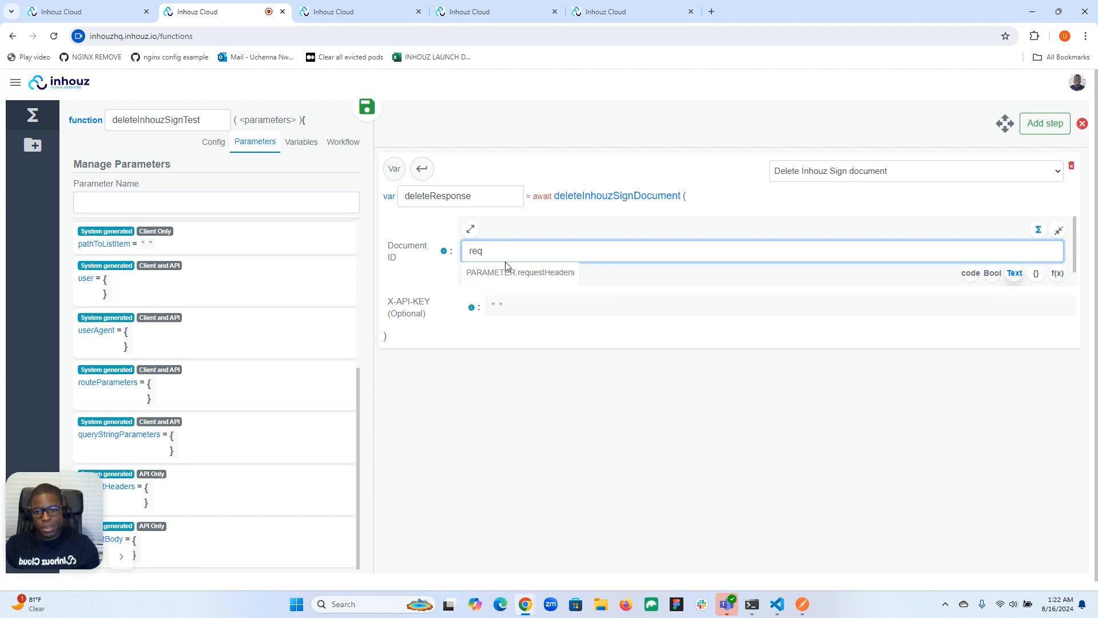
left_click(520, 273)
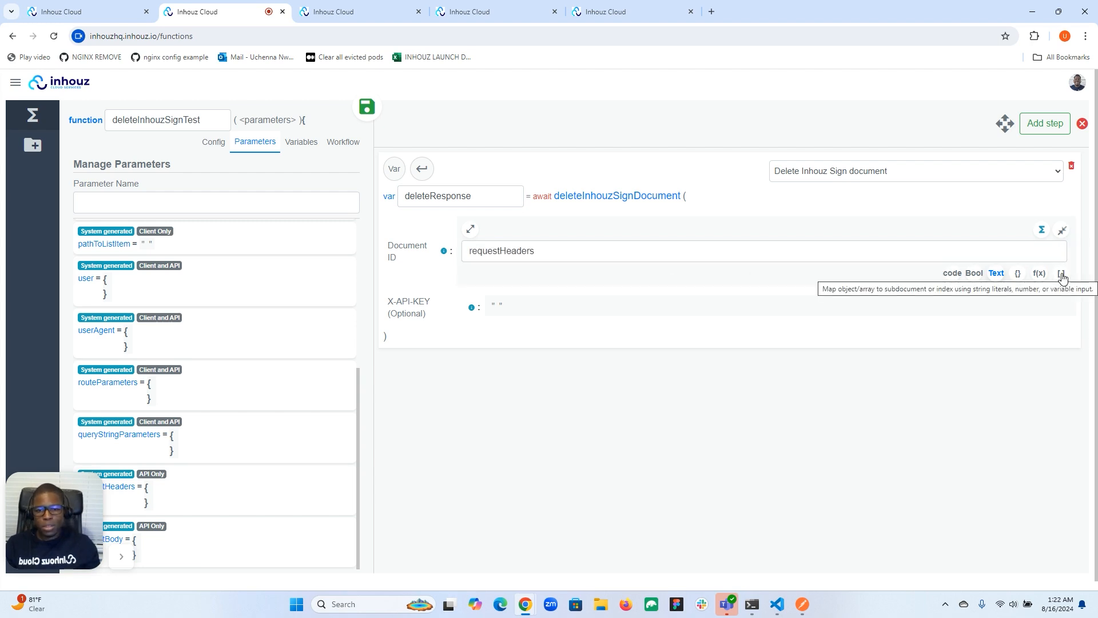
Step: Switch the Document ID to code input and set it to PARAMETER.requestBody.documentId
left_click(953, 275)
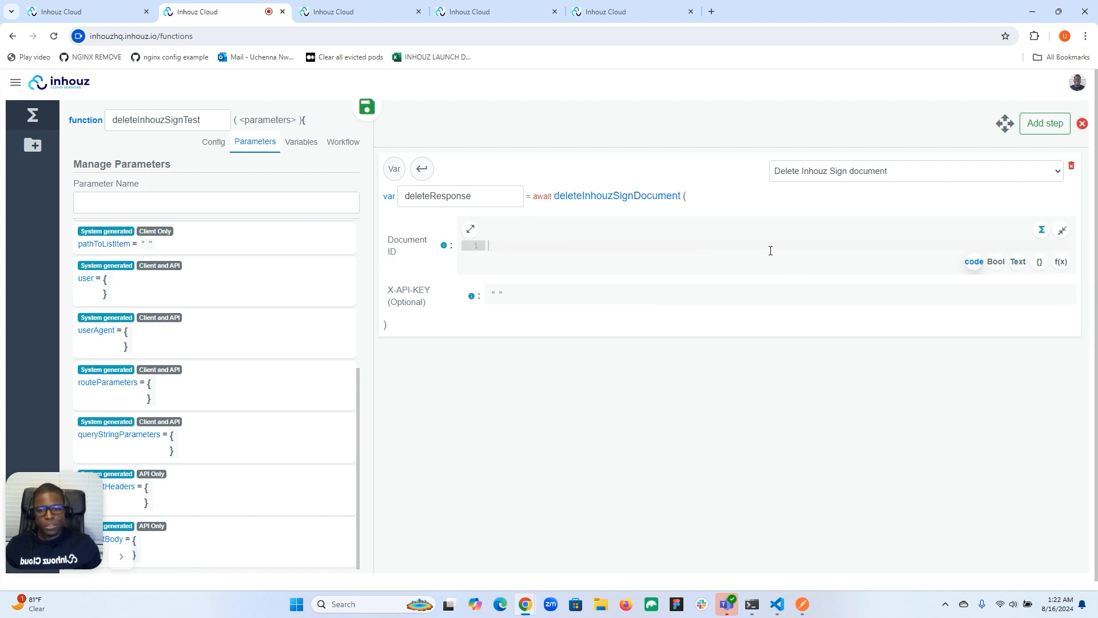
left_click(691, 247)
type("PARAMETER.requestBody")
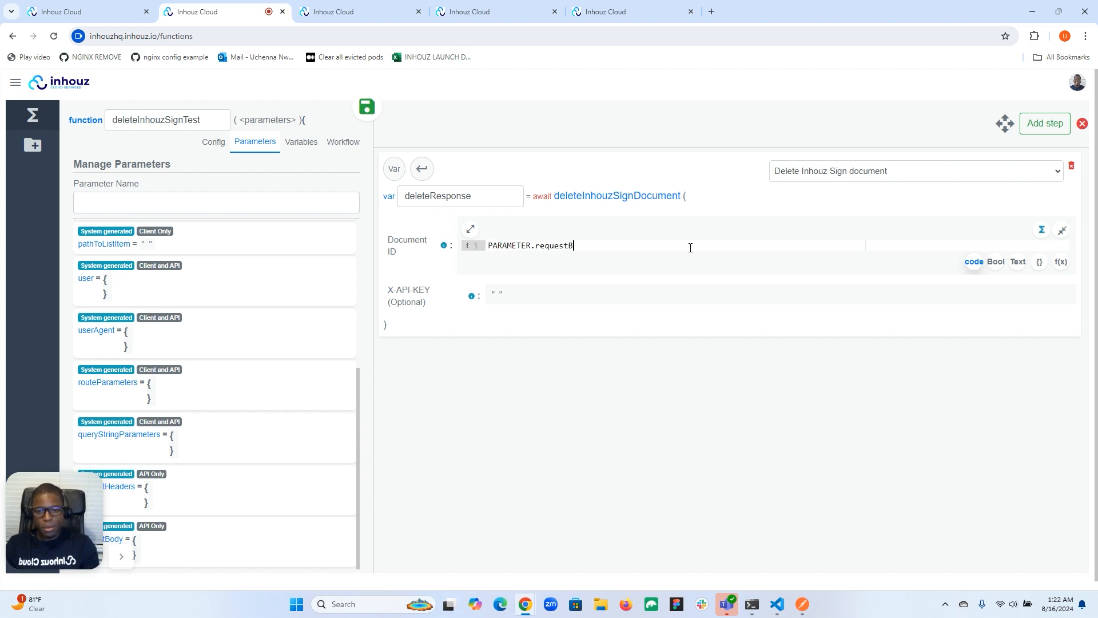
mouse_move(59, 520)
left_mouse_down()
mouse_move(88, 447)
mouse_move(60, 532)
left_mouse_up()
left_click(618, 250)
type(".documentId")
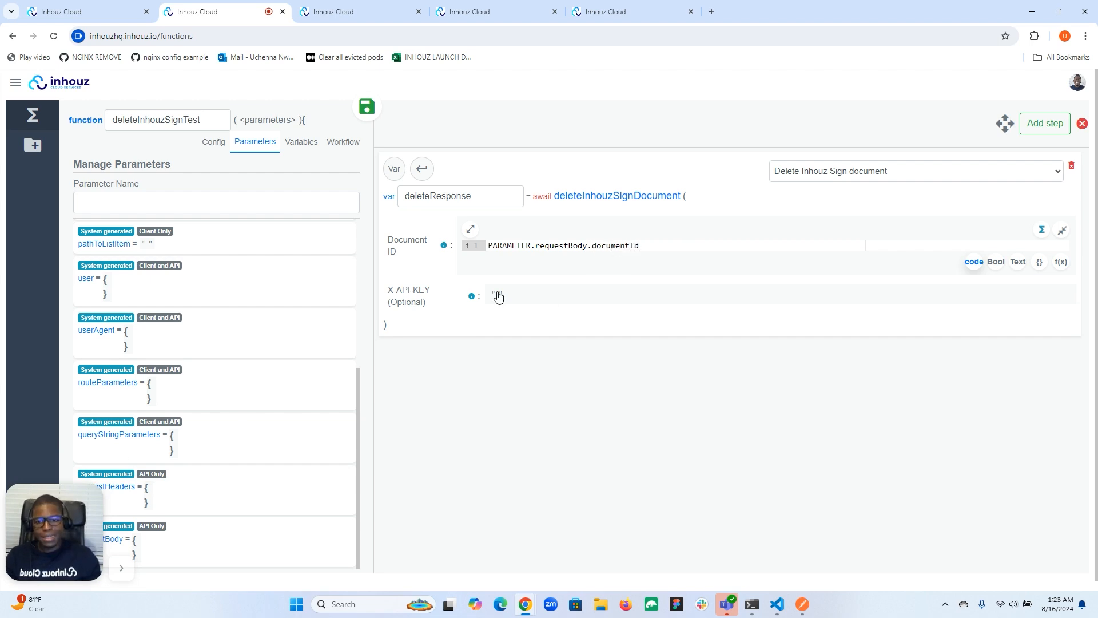
Step: Check the inhouz-sign-test API's details, including its public exposure setting, and return to the delete step's optional X-API-KEY
left_click(604, 11)
left_click(474, 12)
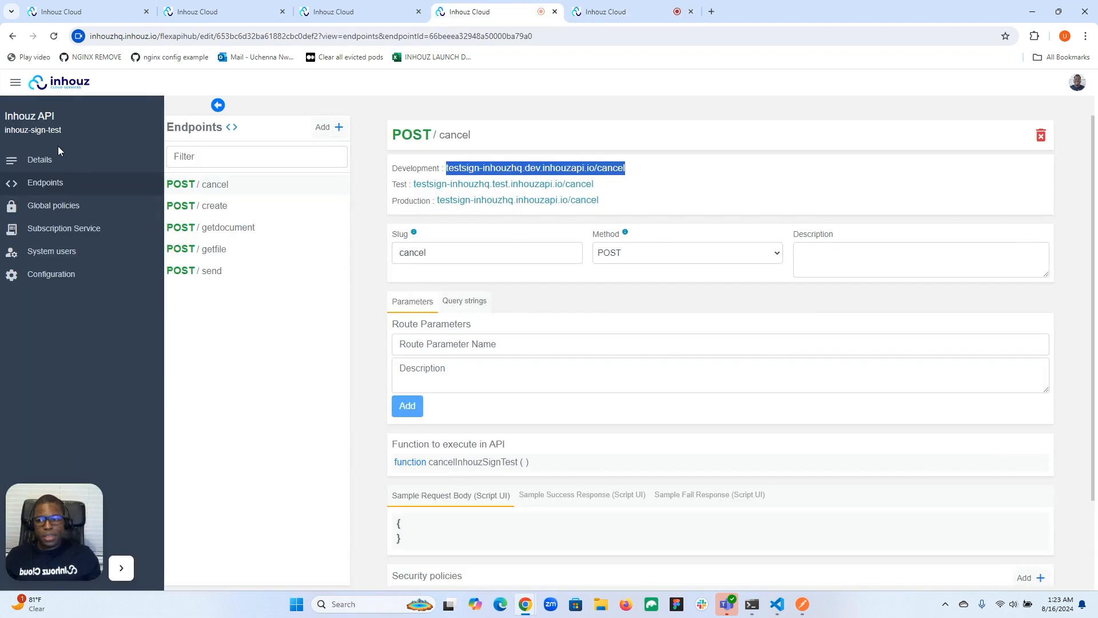
left_click(25, 166)
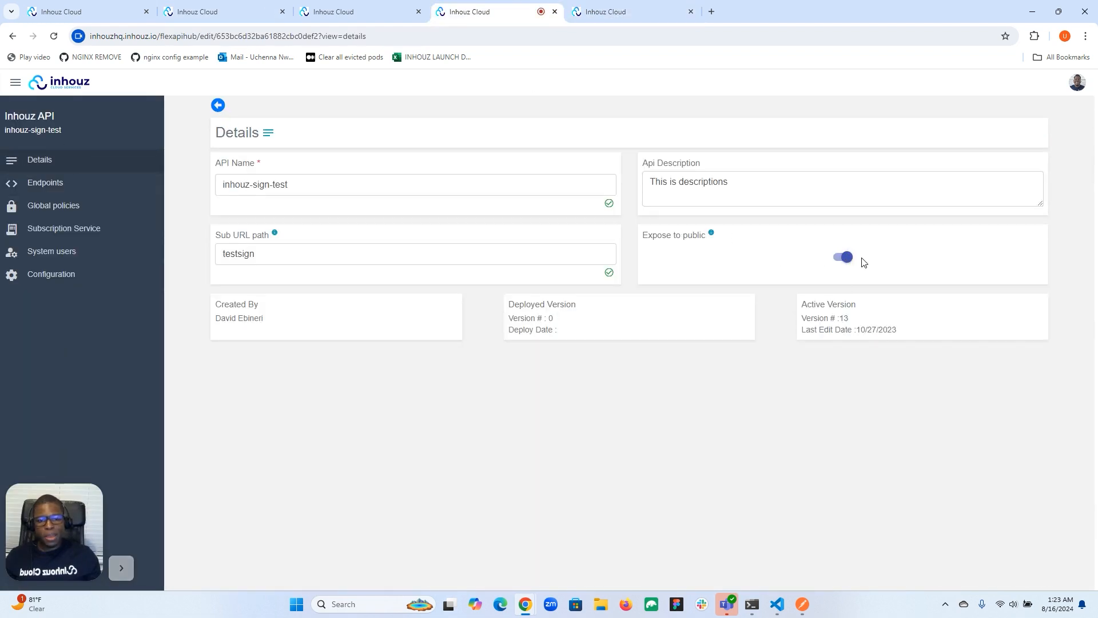
left_click(374, 12)
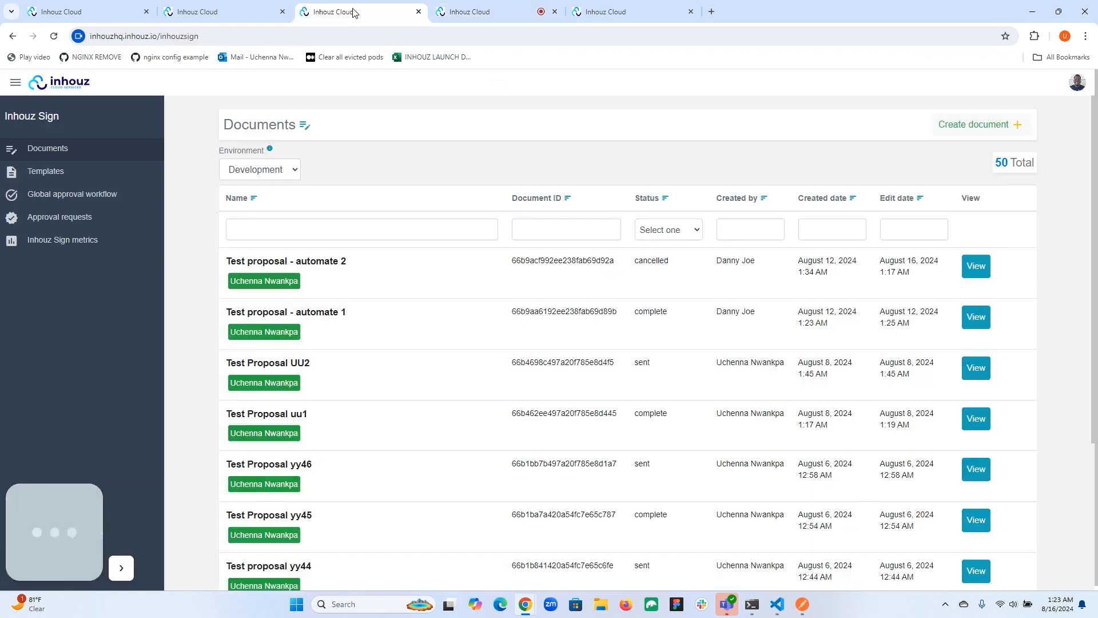
left_click(278, 13)
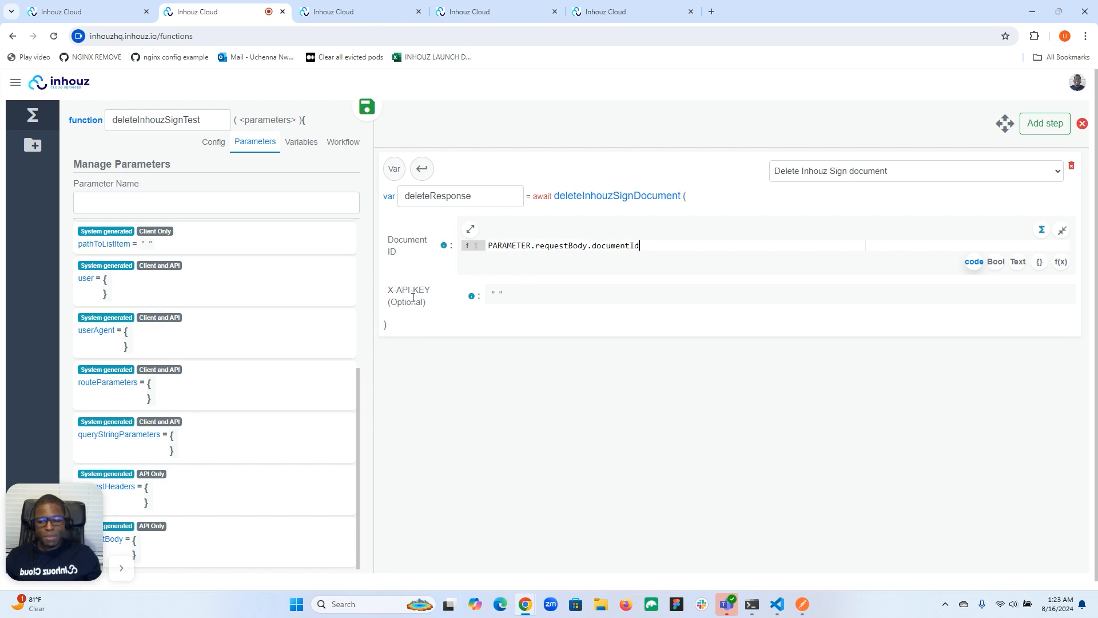
mouse_move(421, 298)
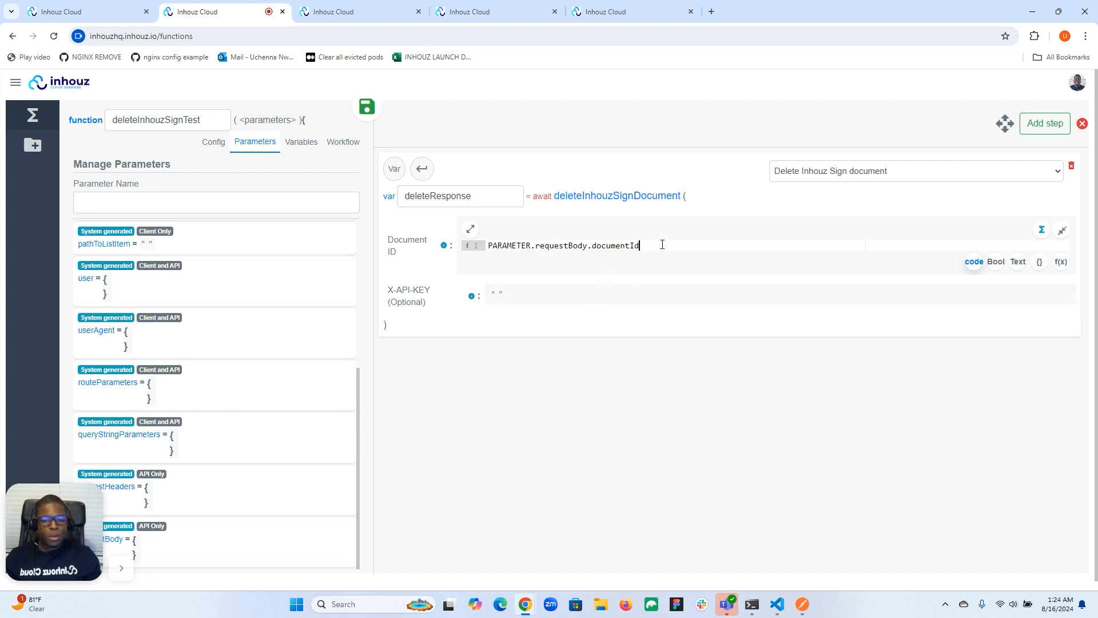
Step: Add a second workflow step and set its action to Get system user API key
left_click(1050, 123)
left_click(829, 358)
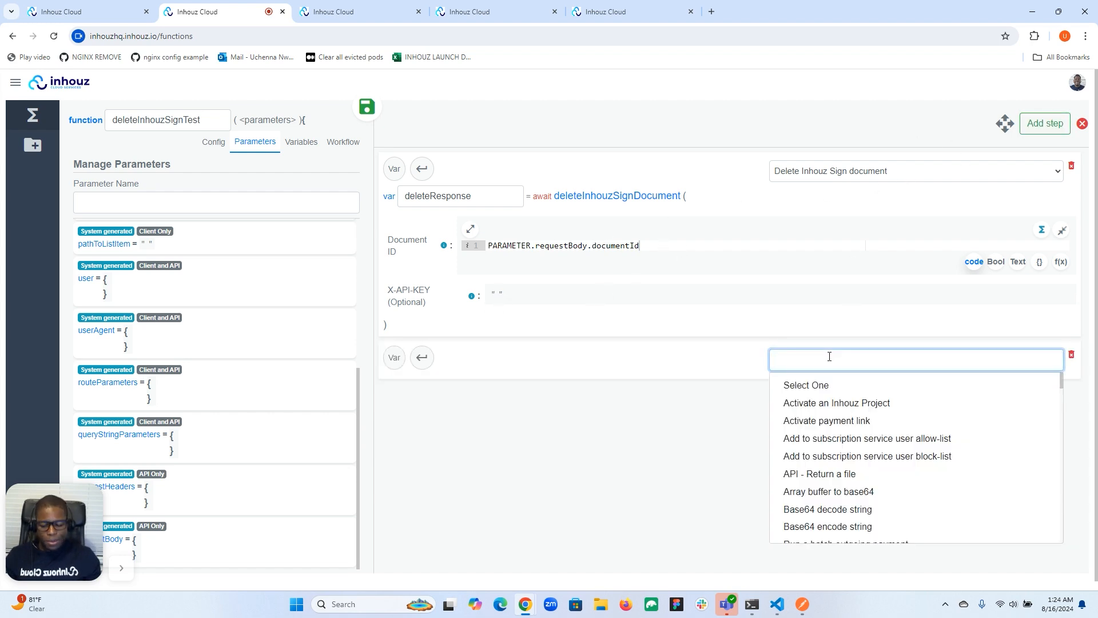
type("sys")
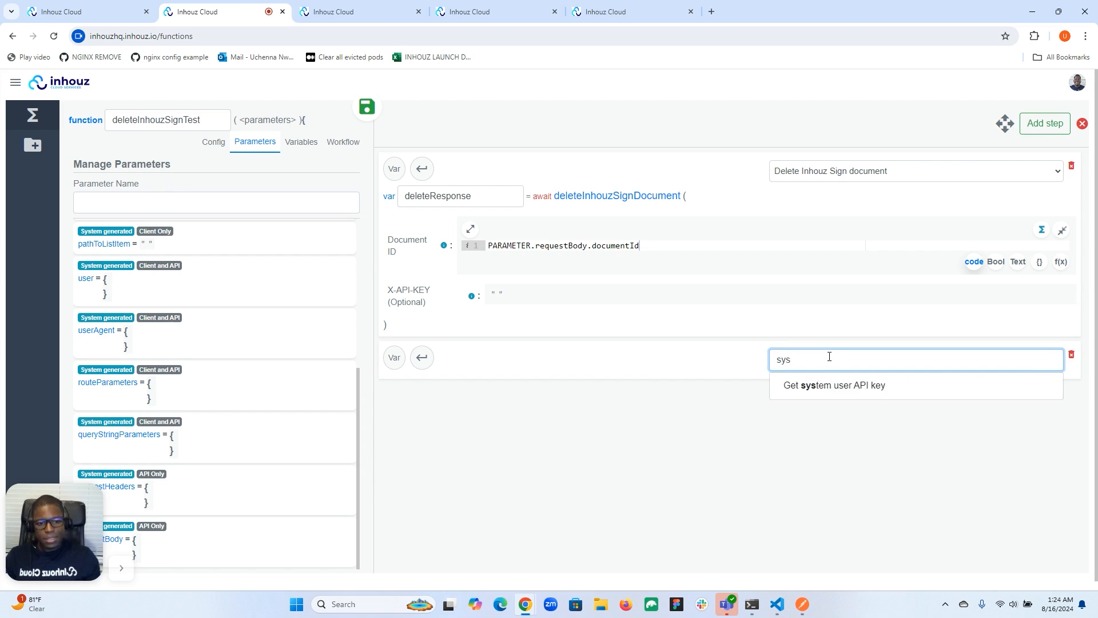
left_click(828, 387)
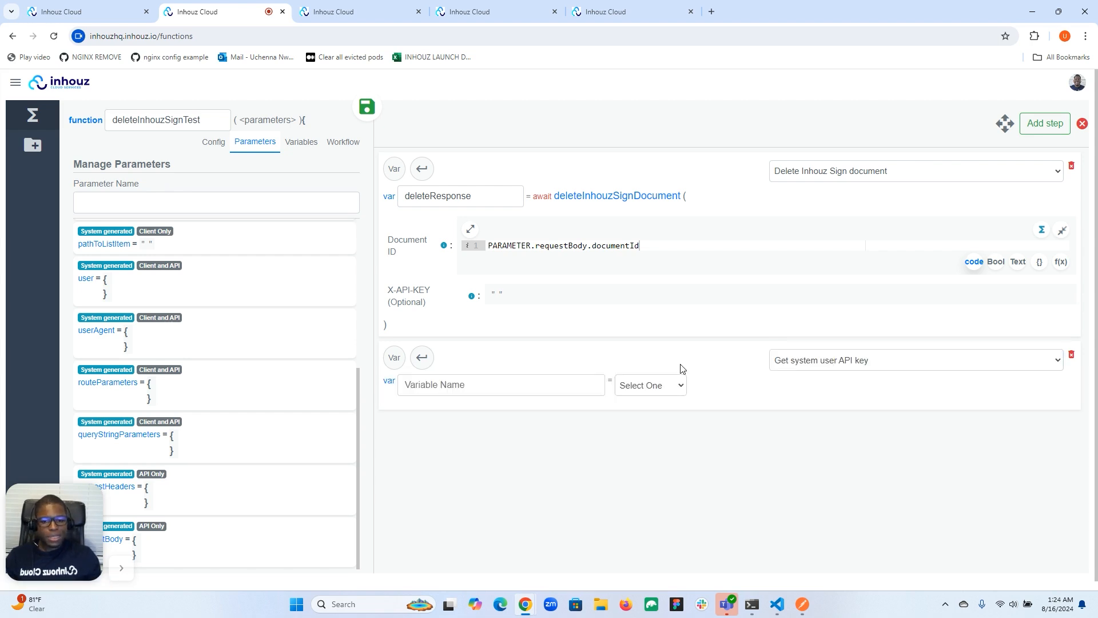
Step: Review the system users' granted APIs and permissions, and return to the inhouz-sign-test API details
left_click(493, 10)
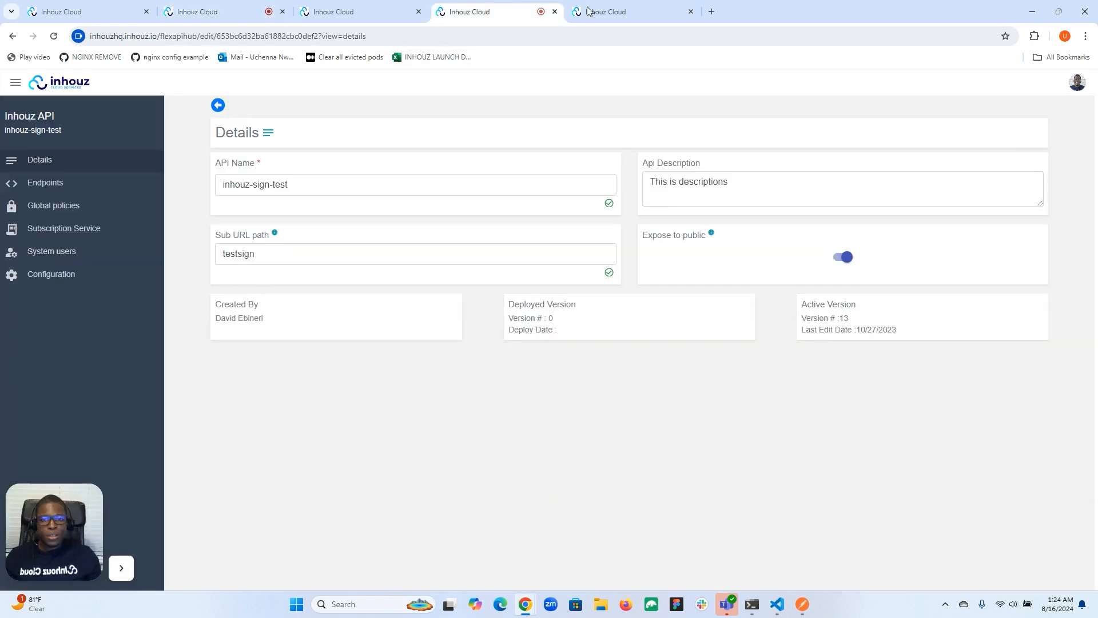
left_click(589, 10)
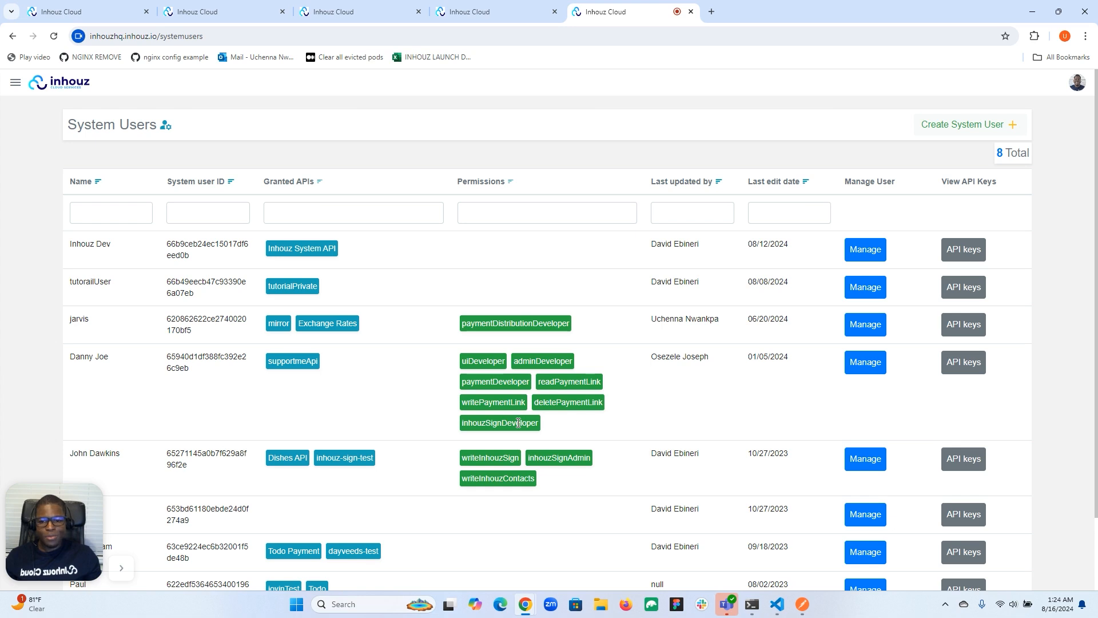
left_click(504, 10)
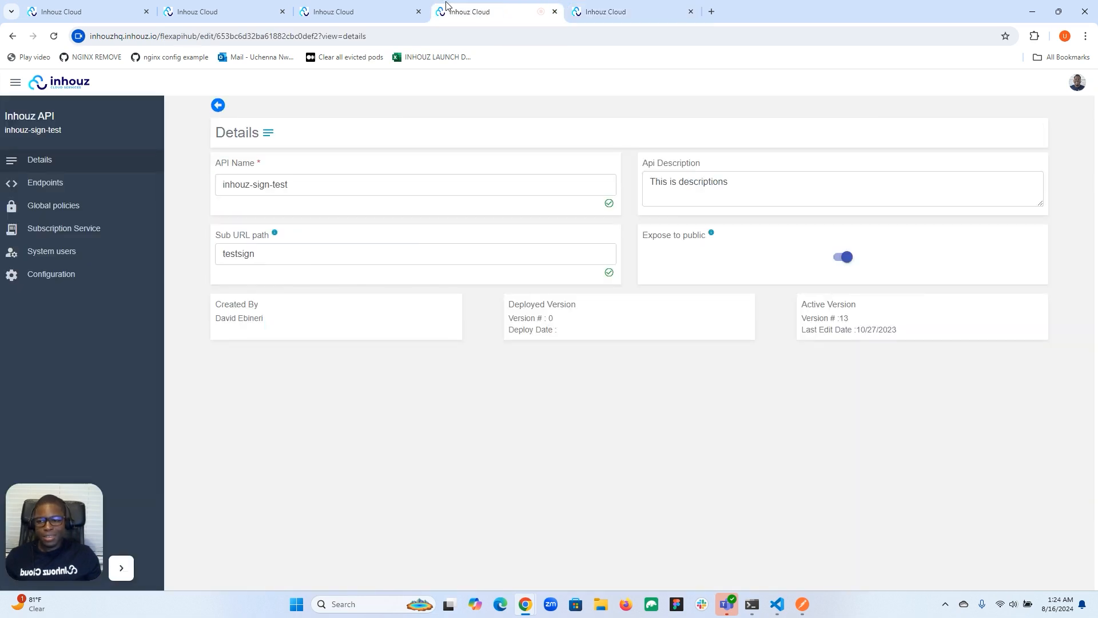
Step: Return to the function editor, name the system user API key step's variable api_key and choose the system user for it
left_click(341, 8)
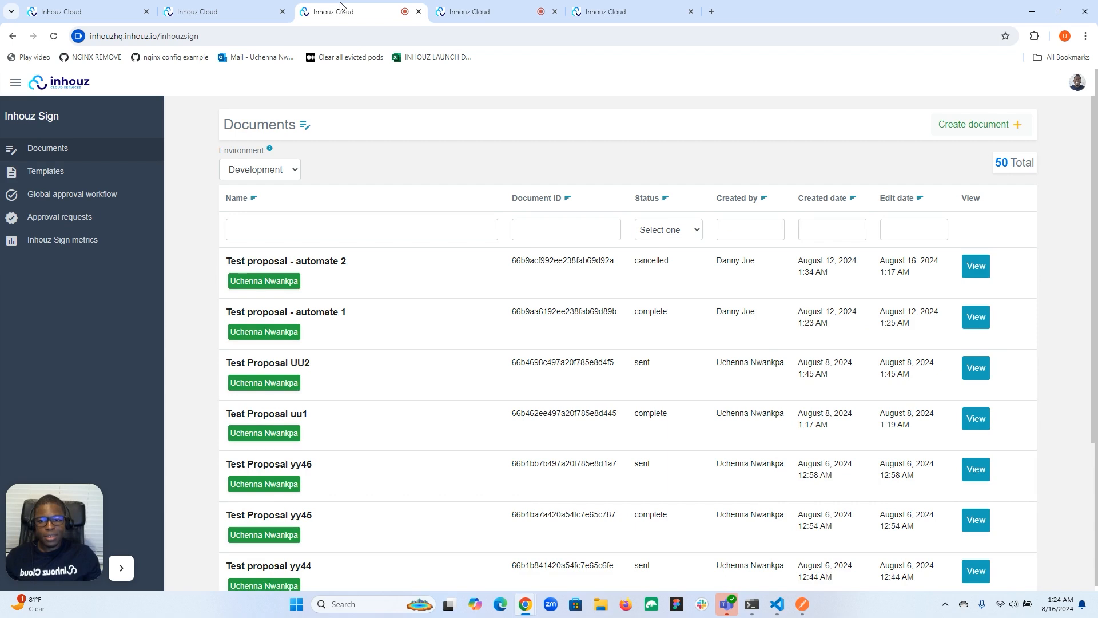
left_click(223, 11)
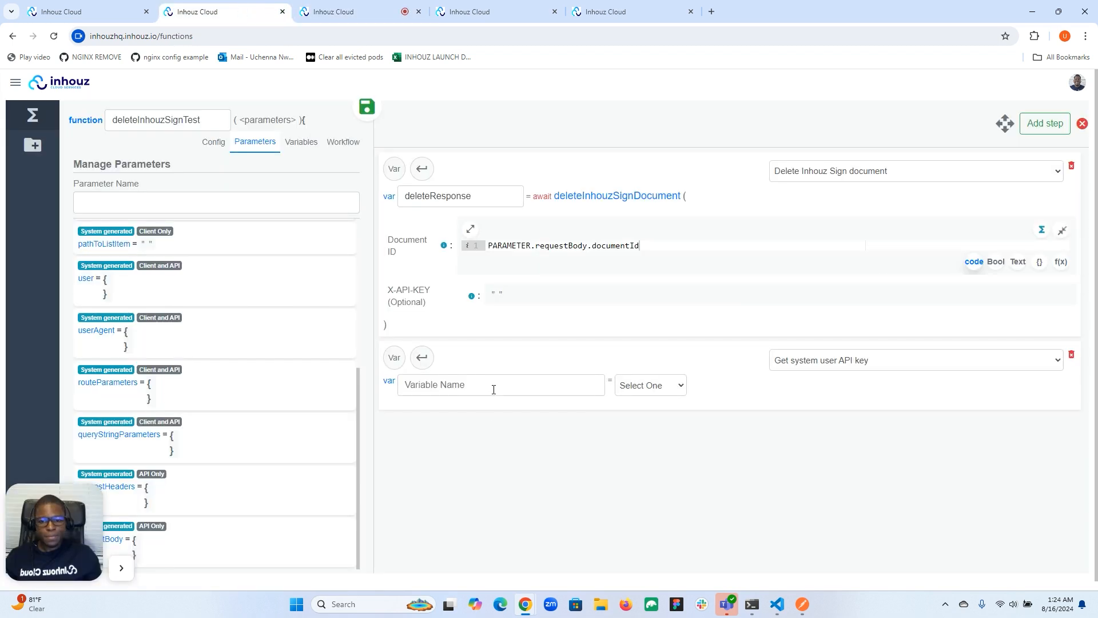
left_click(540, 381)
type("api_key")
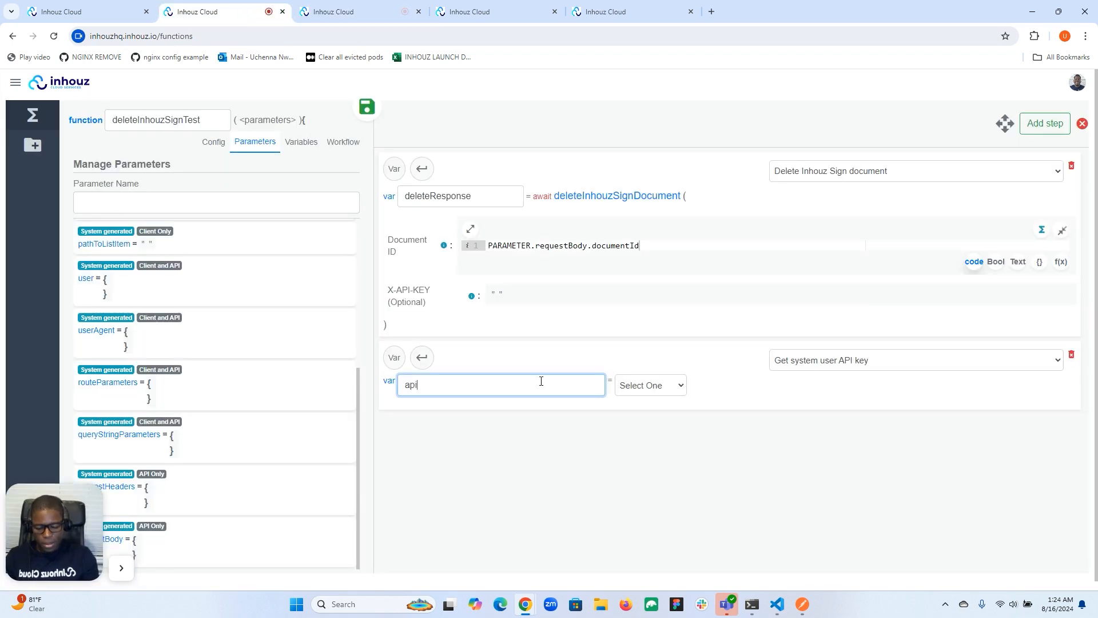
left_click(657, 385)
left_click(652, 412)
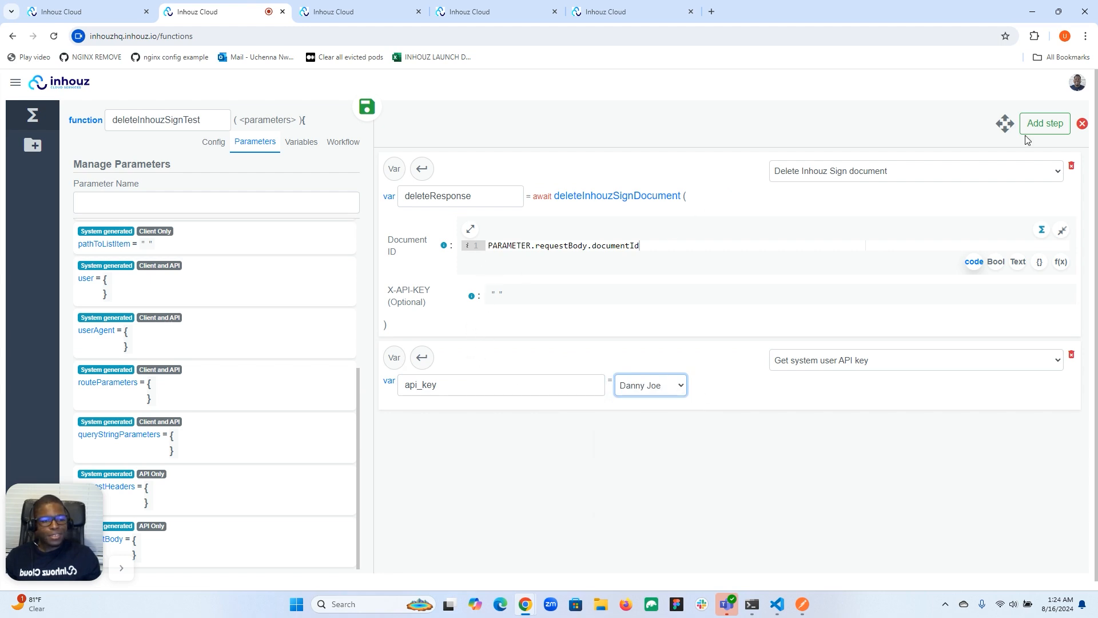
Step: Move the Get system user API key step above the Delete Inhouz Sign document step
left_click(1008, 127)
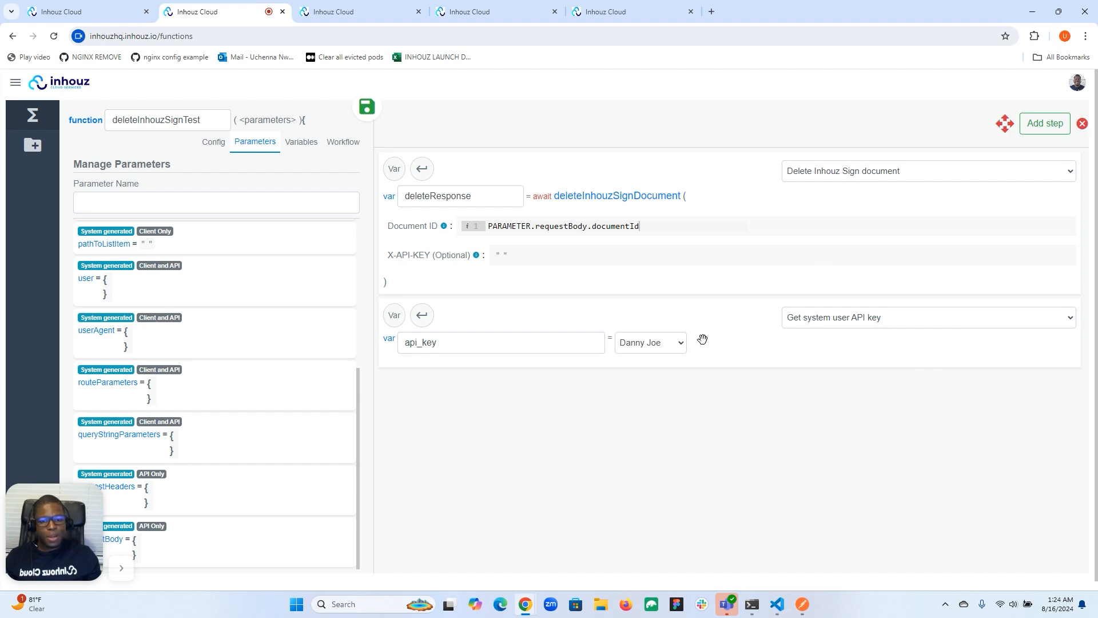
left_click_drag(704, 341, 704, 213)
left_click(1005, 125)
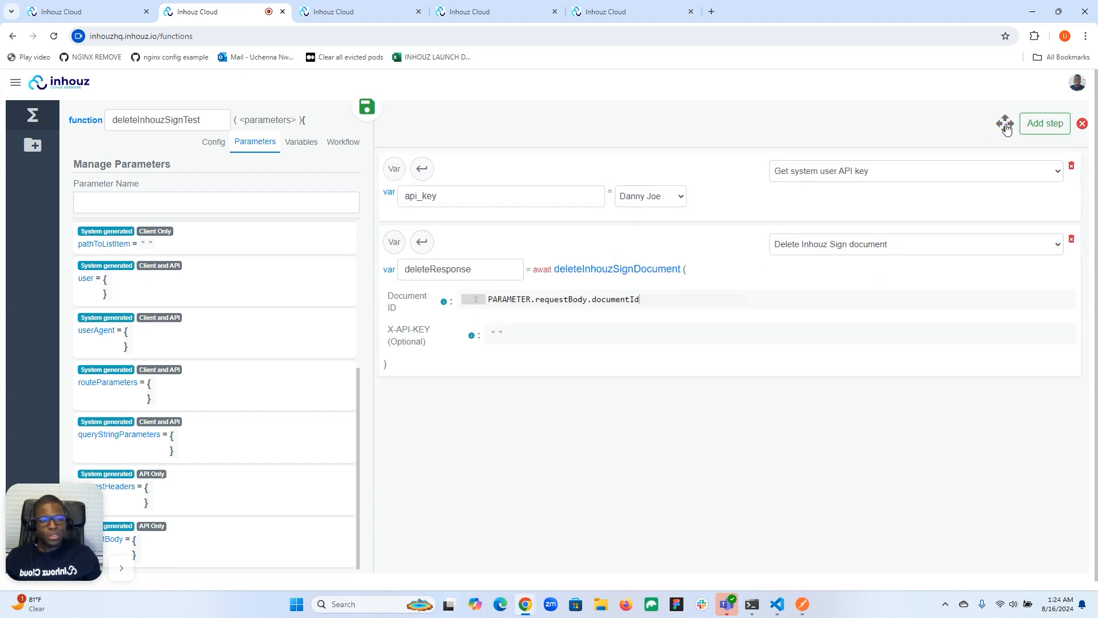
Step: Set the delete step's optional X-API-KEY to the api_key variable
left_click(495, 335)
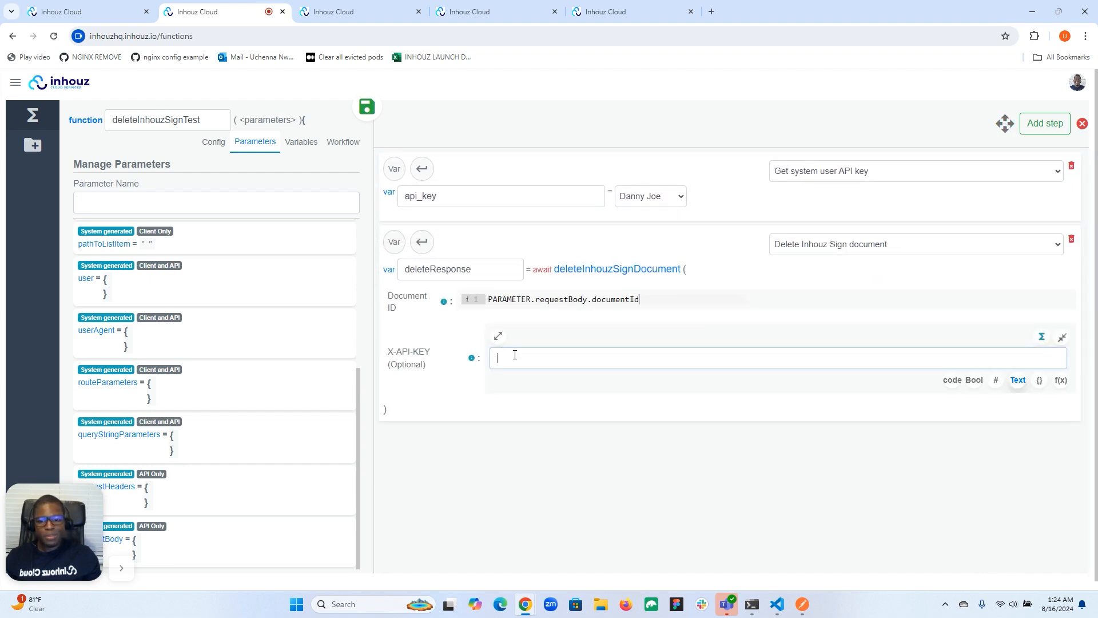
type("ap")
left_click(529, 380)
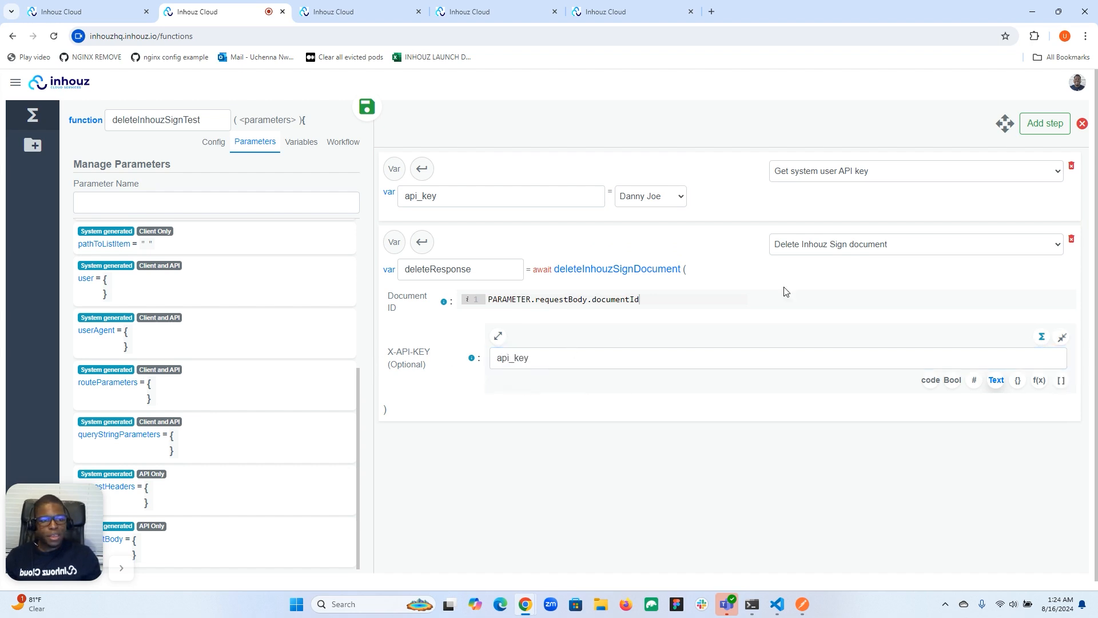
Step: Add a third workflow step as a return statement that returns the deleteResponse variable
left_click(1054, 133)
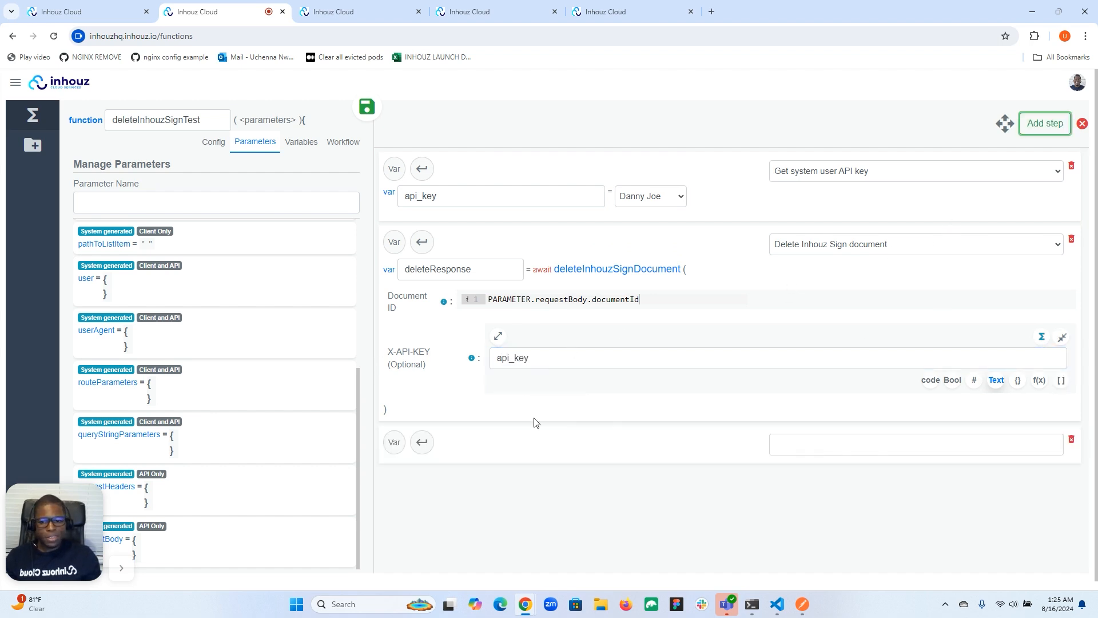
left_click(422, 442)
left_click(423, 470)
left_click(451, 498)
type("dele")
left_click(467, 515)
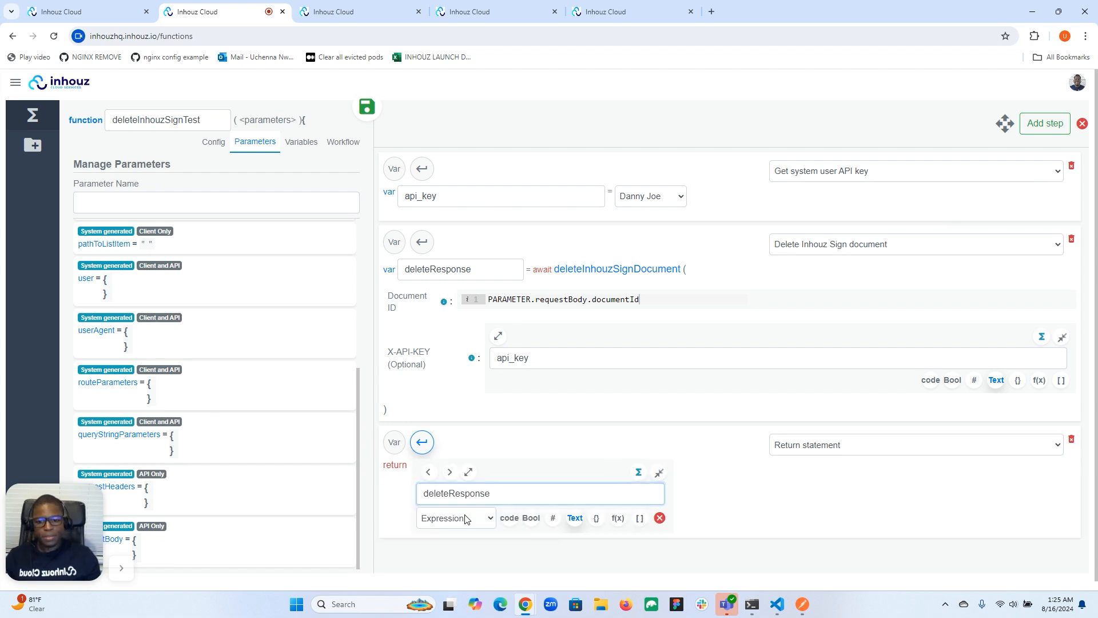
Step: Save the deleteInhouzSignTest function and deploy it from its configuration
left_click(372, 109)
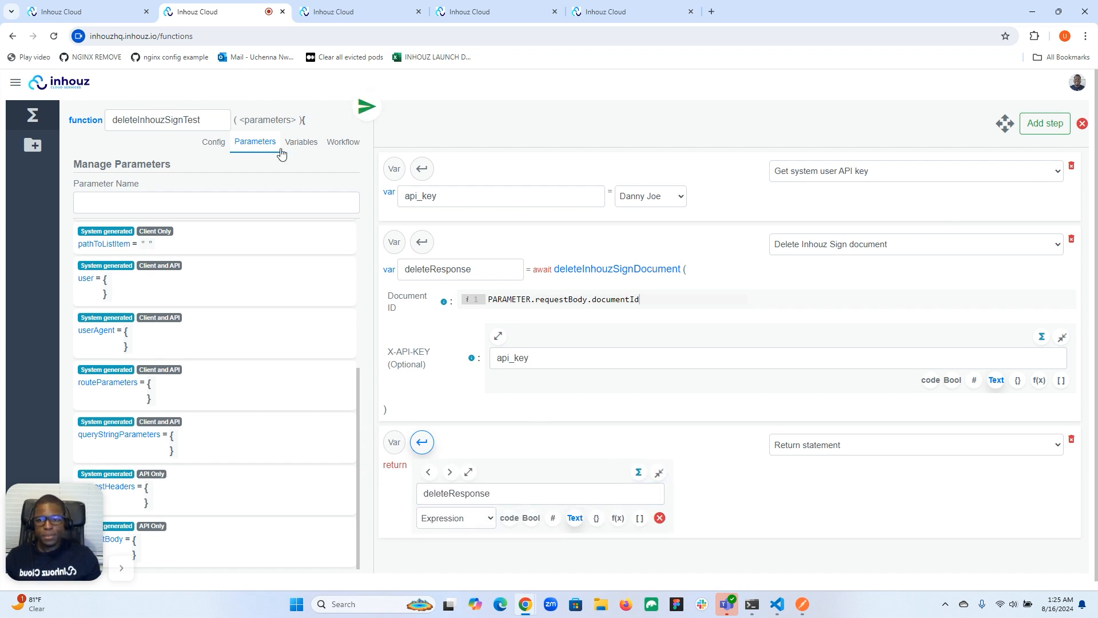
left_click(213, 143)
left_click(144, 411)
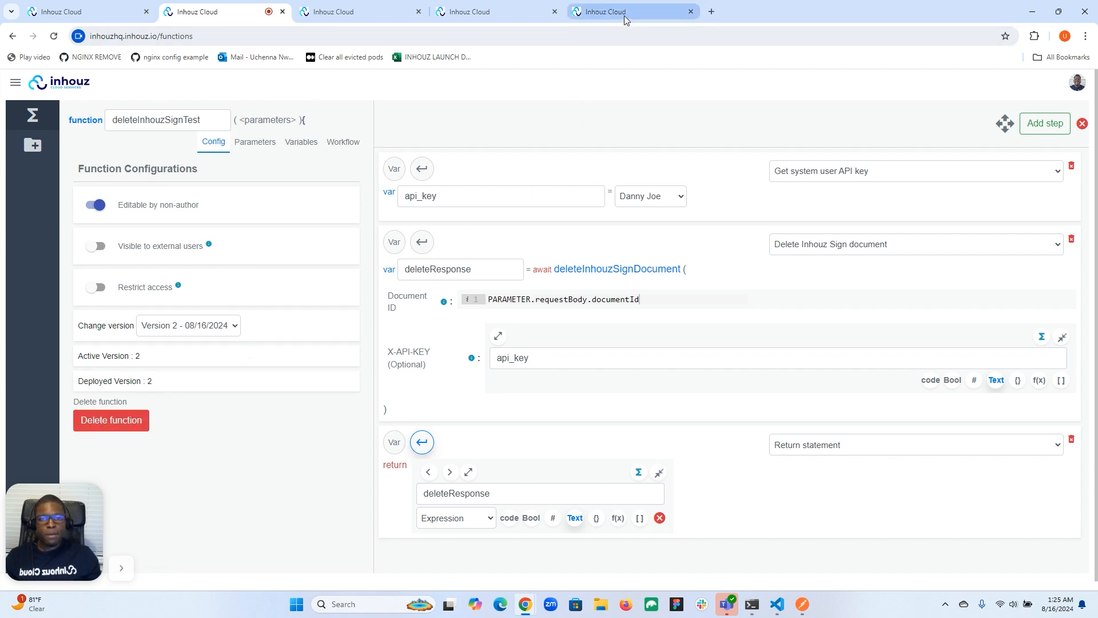
Step: Add a POST endpoint with the slug delete to the inhouz-sign-test API
left_click(623, 15)
left_click(486, 12)
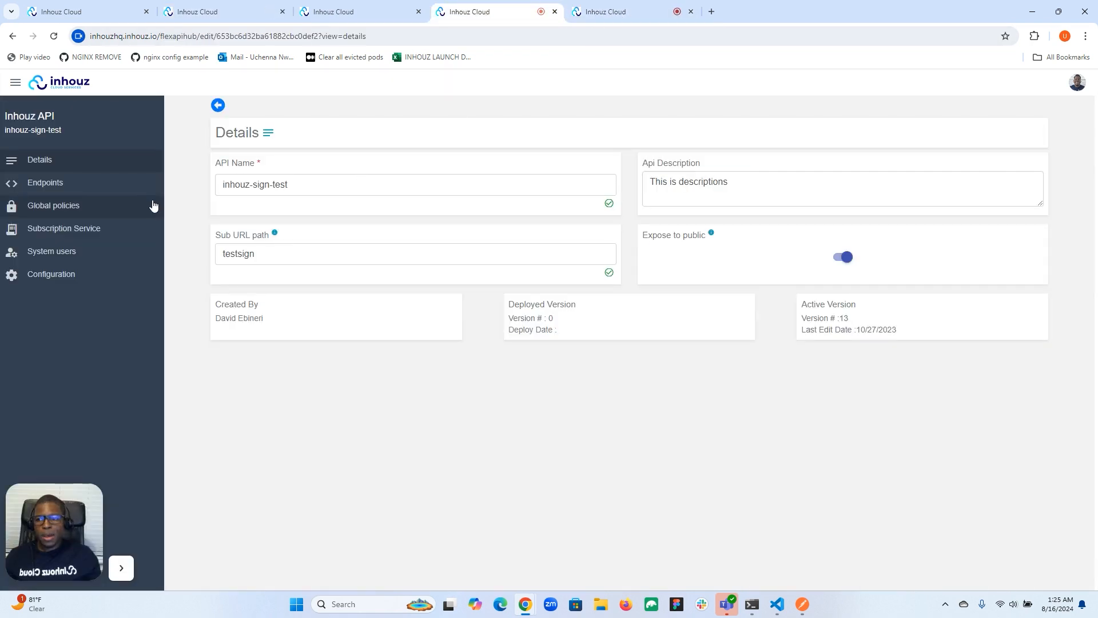
left_click(83, 192)
left_click(327, 128)
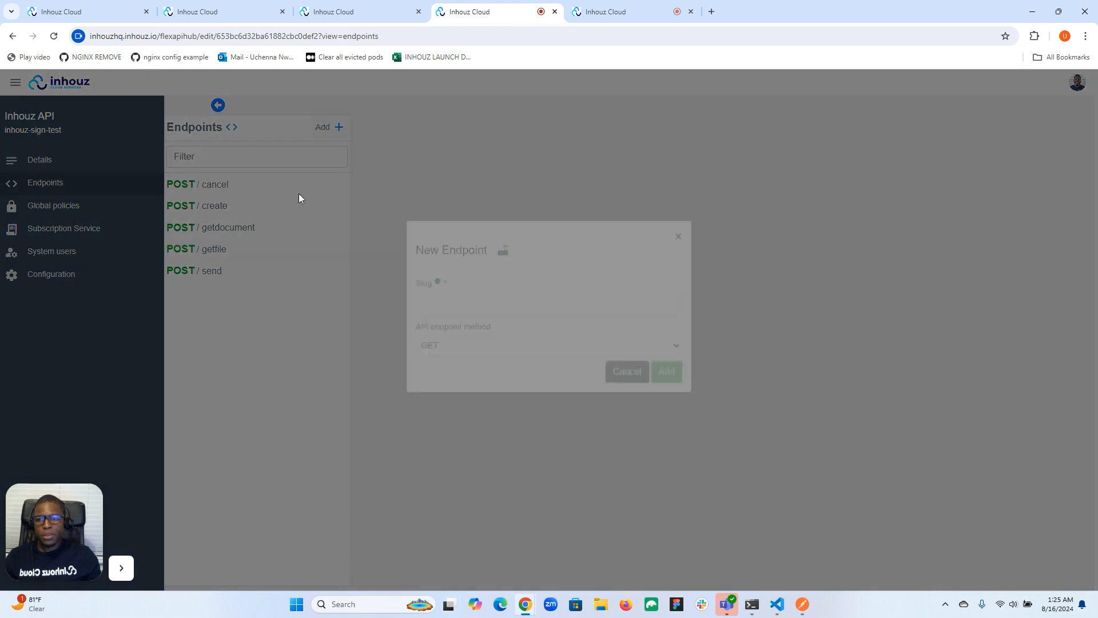
left_click(525, 329)
type("delete")
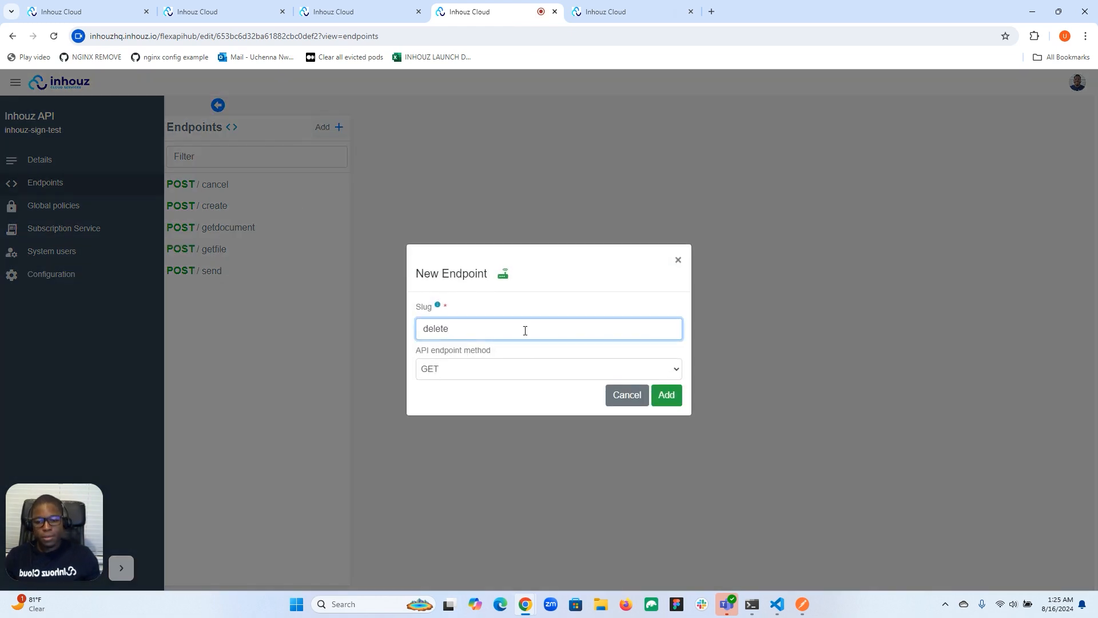
left_click(487, 371)
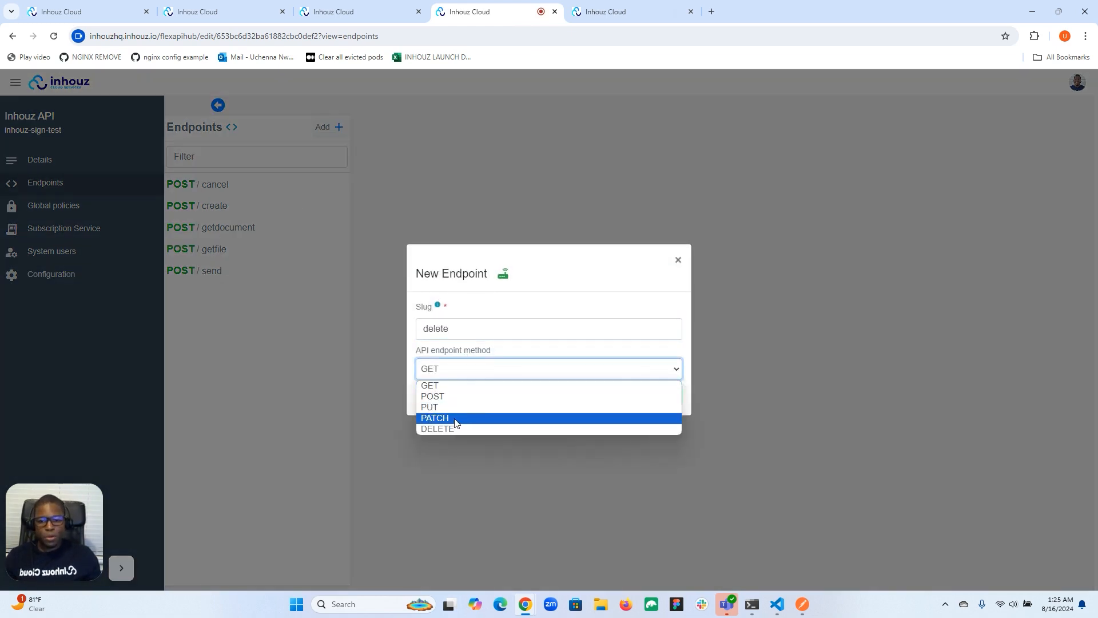
left_click(452, 397)
left_click(670, 393)
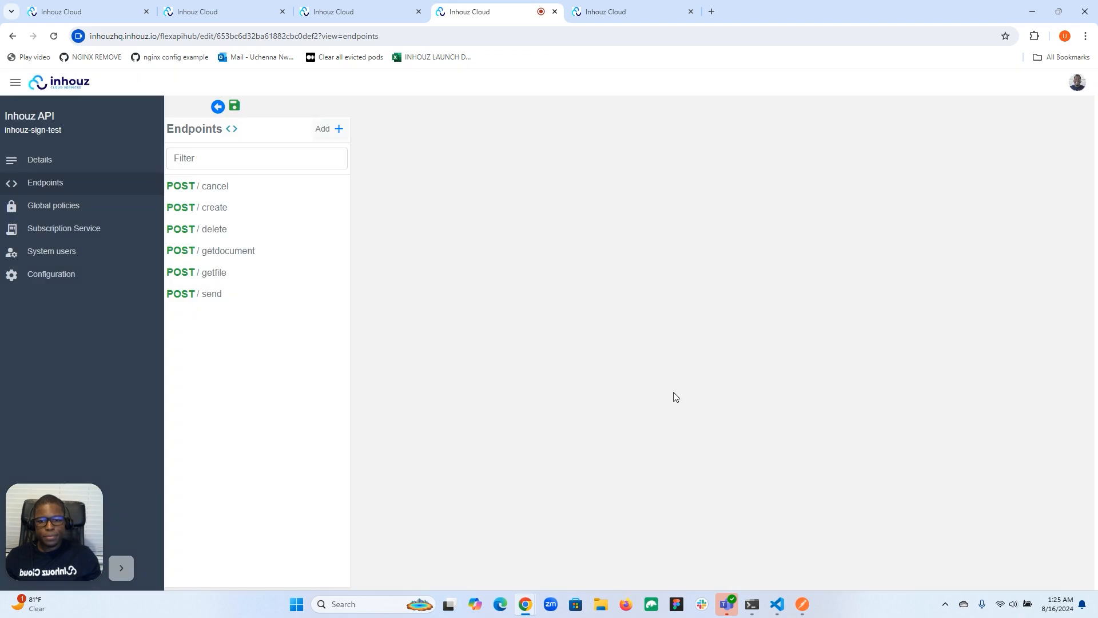
Step: Assign deleteInhouzSignTest as the function the delete endpoint executes, and save the API
left_click(252, 231)
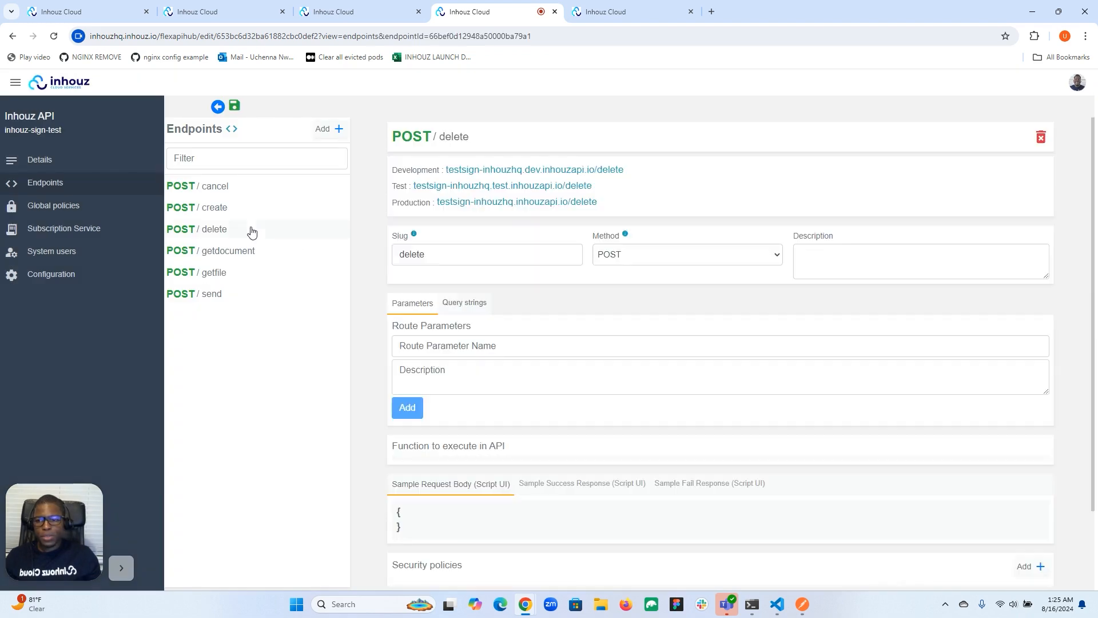
left_click(500, 456)
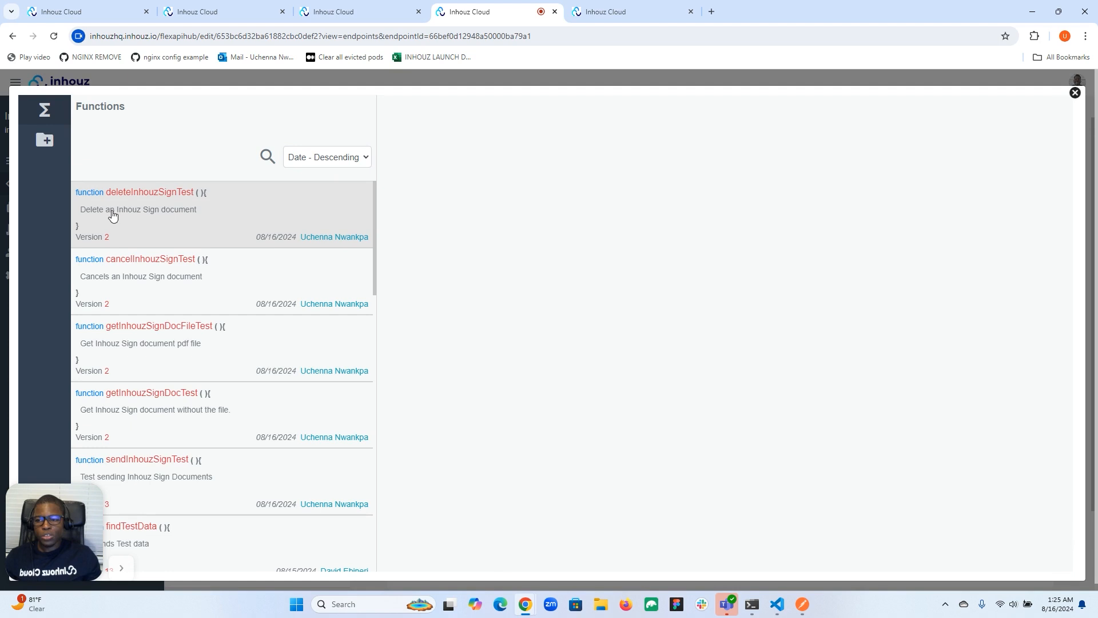
left_click(223, 208)
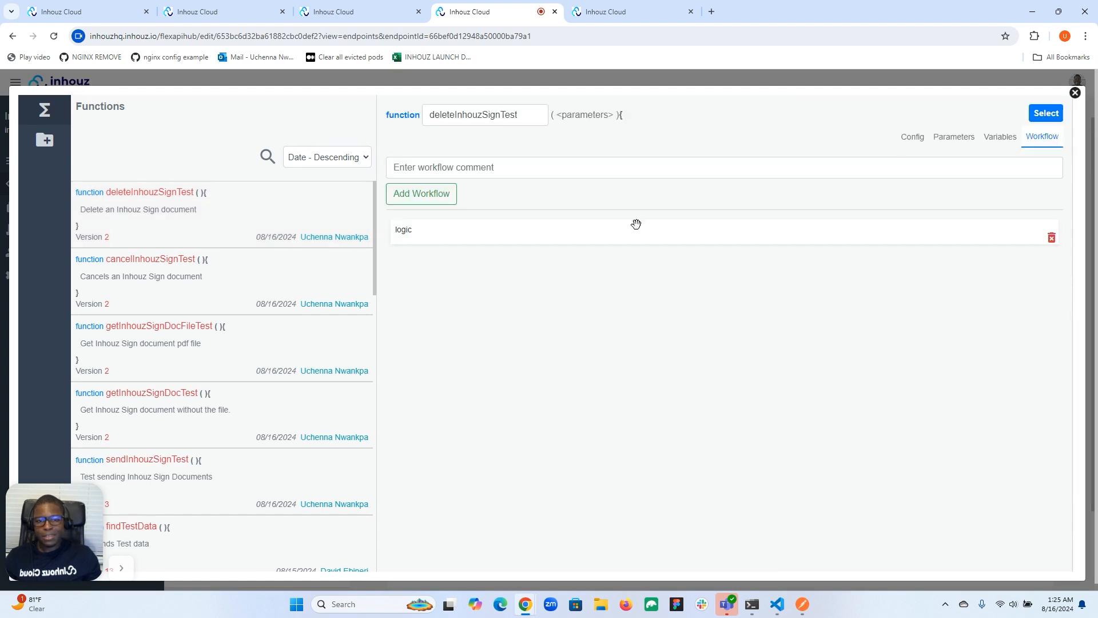
left_click(1044, 114)
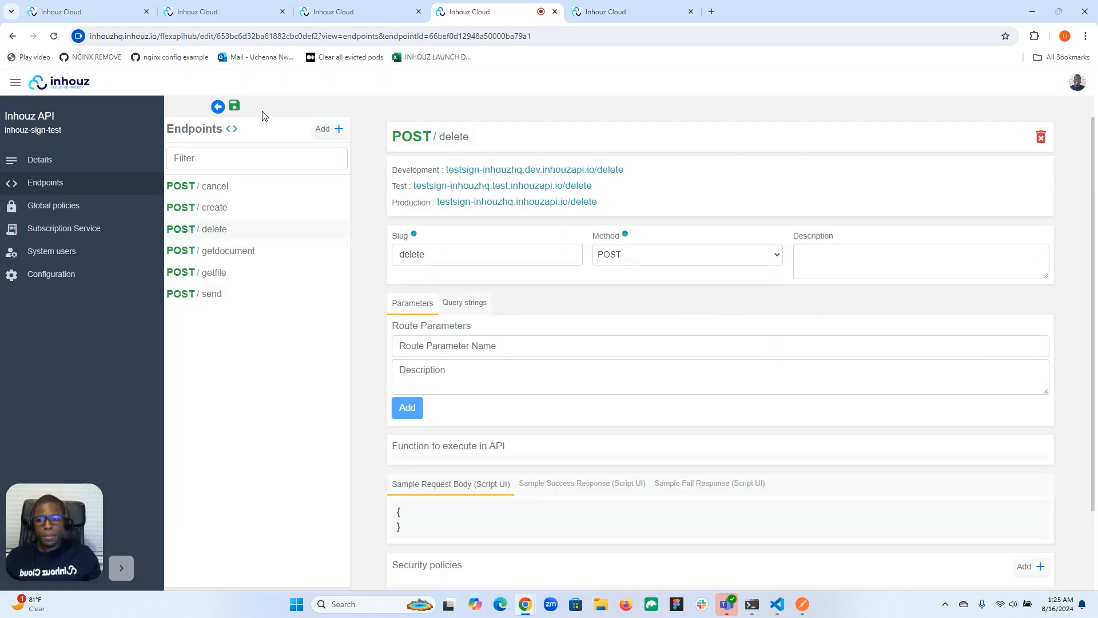
left_click(235, 106)
Step: Deploy the API's current version 14 to the Development environment
left_click(61, 274)
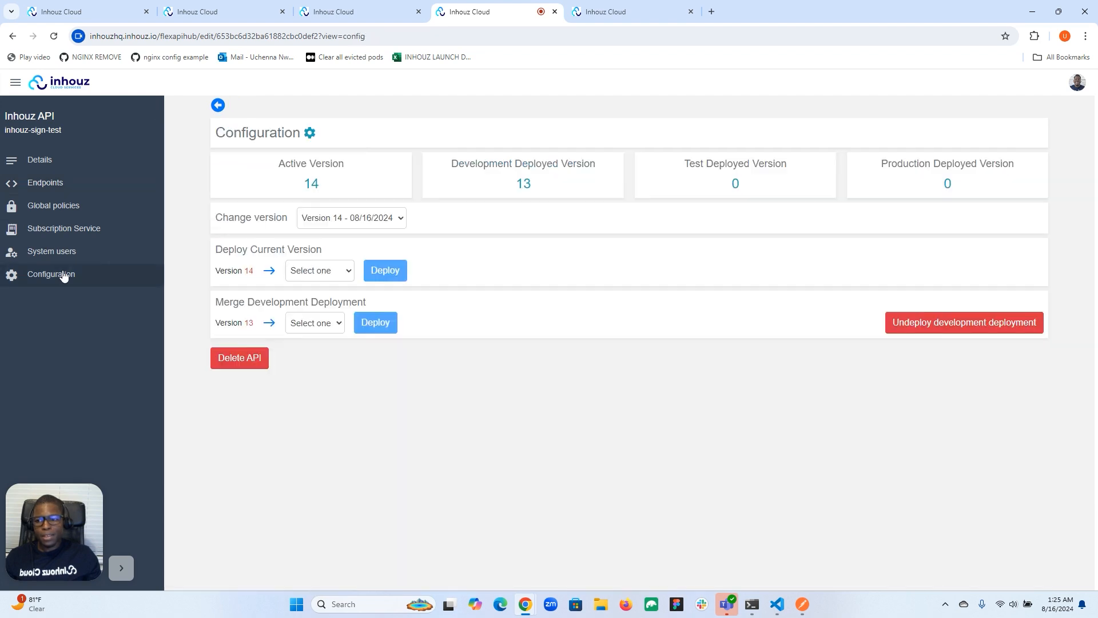
left_click(314, 270)
left_click(312, 298)
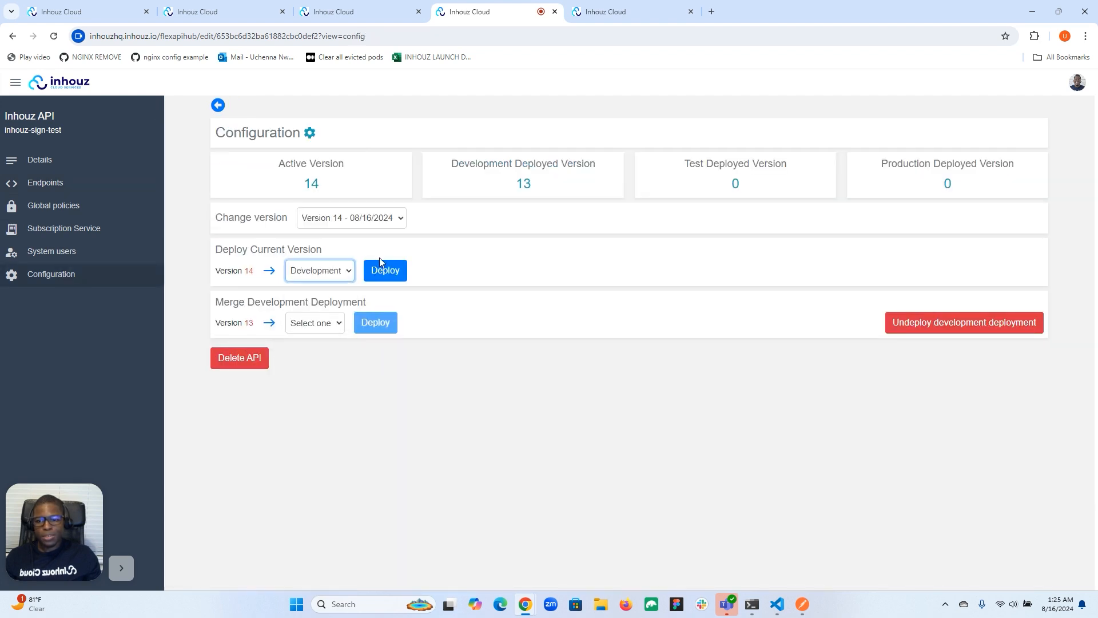
left_click(391, 266)
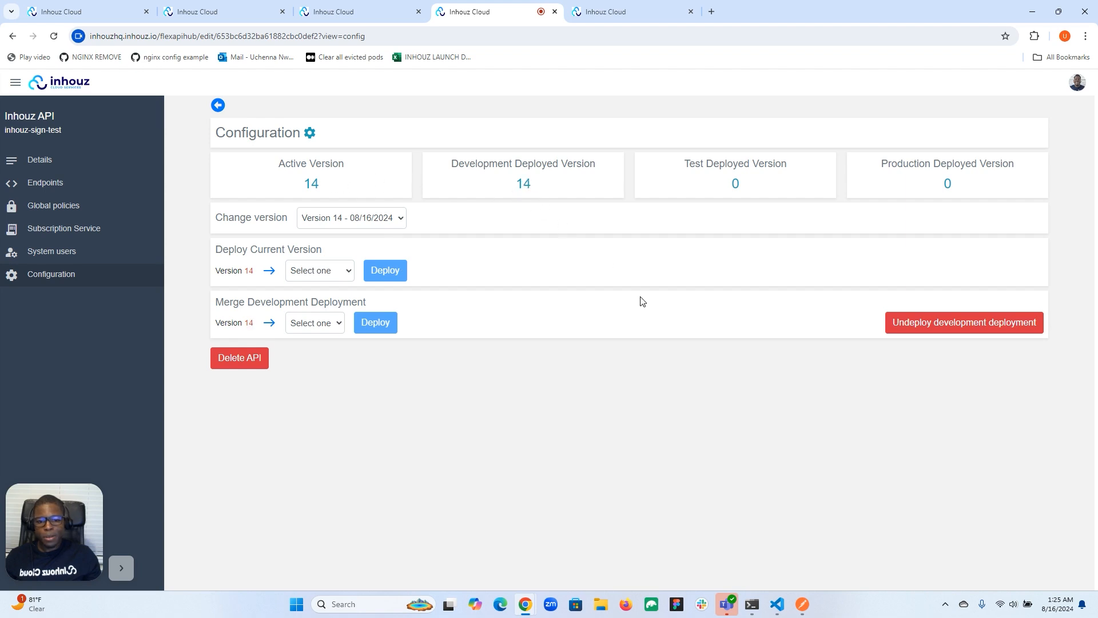
Step: Reopen the delete endpoint and copy its development URL
left_click(80, 181)
left_click(216, 229)
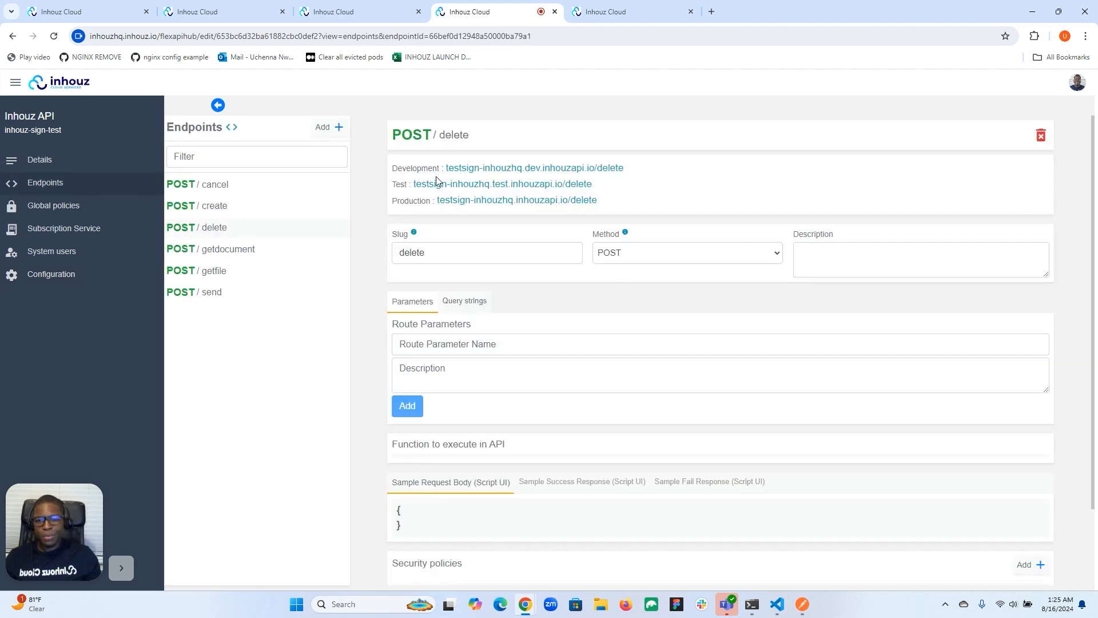
left_click_drag(448, 168, 634, 168)
right_click(569, 168)
left_click(590, 179)
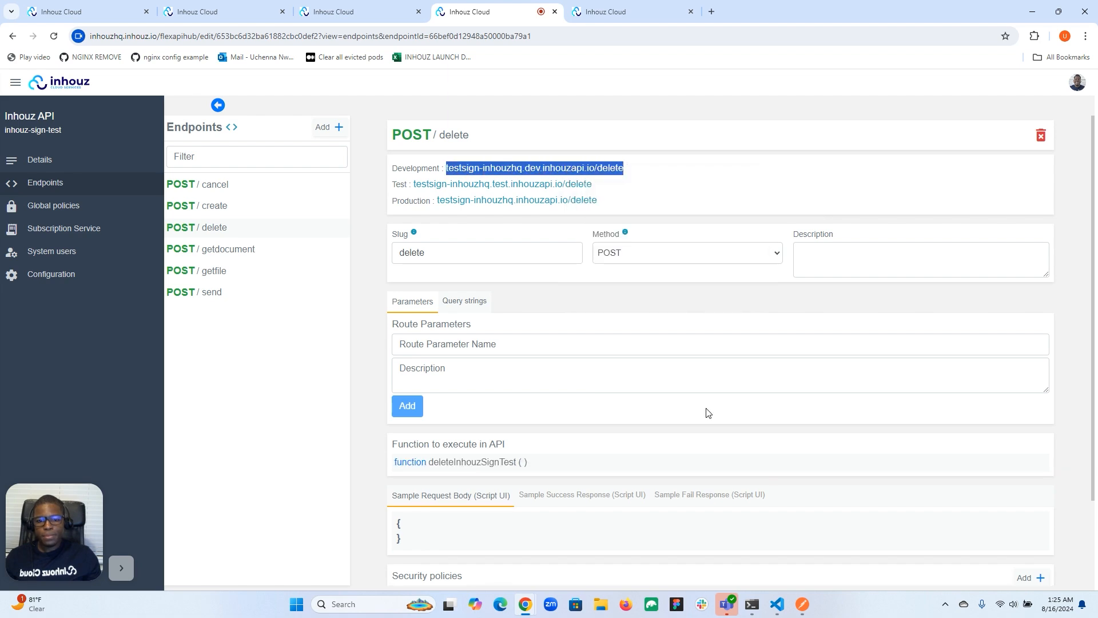
left_click(802, 604)
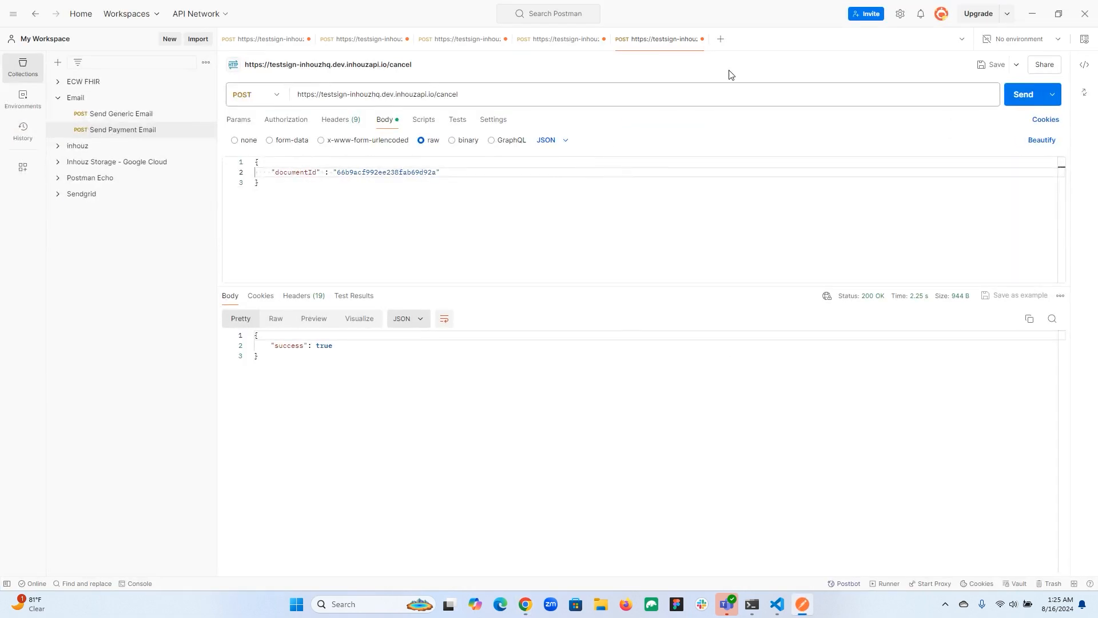
left_click(721, 39)
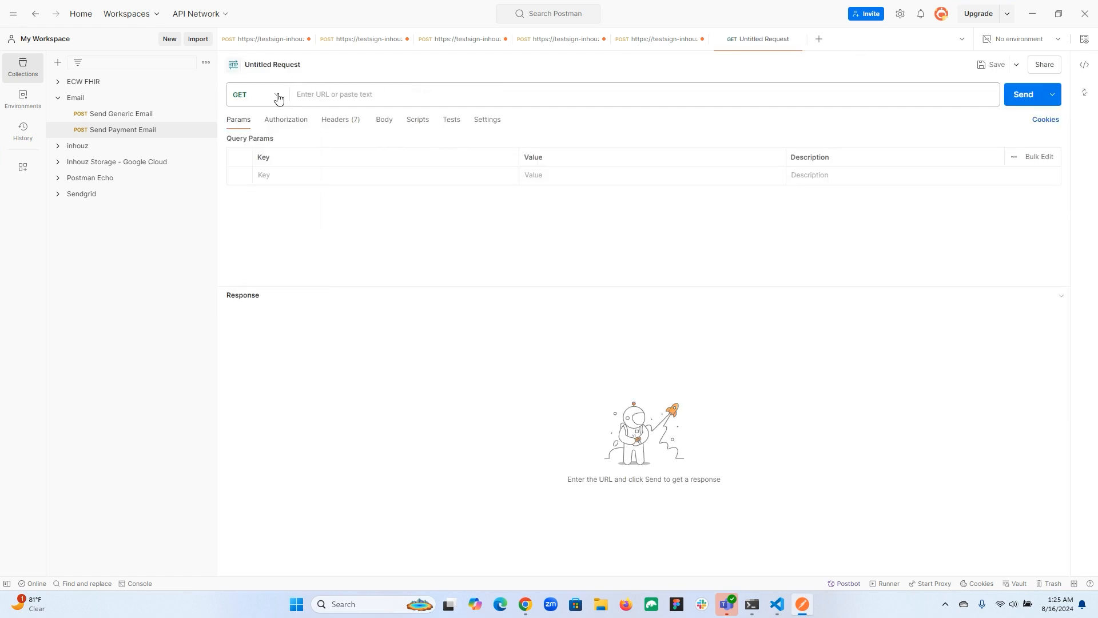
left_click(276, 96)
left_click(263, 144)
left_click(347, 99)
type("https://")
key("ctrl+v")
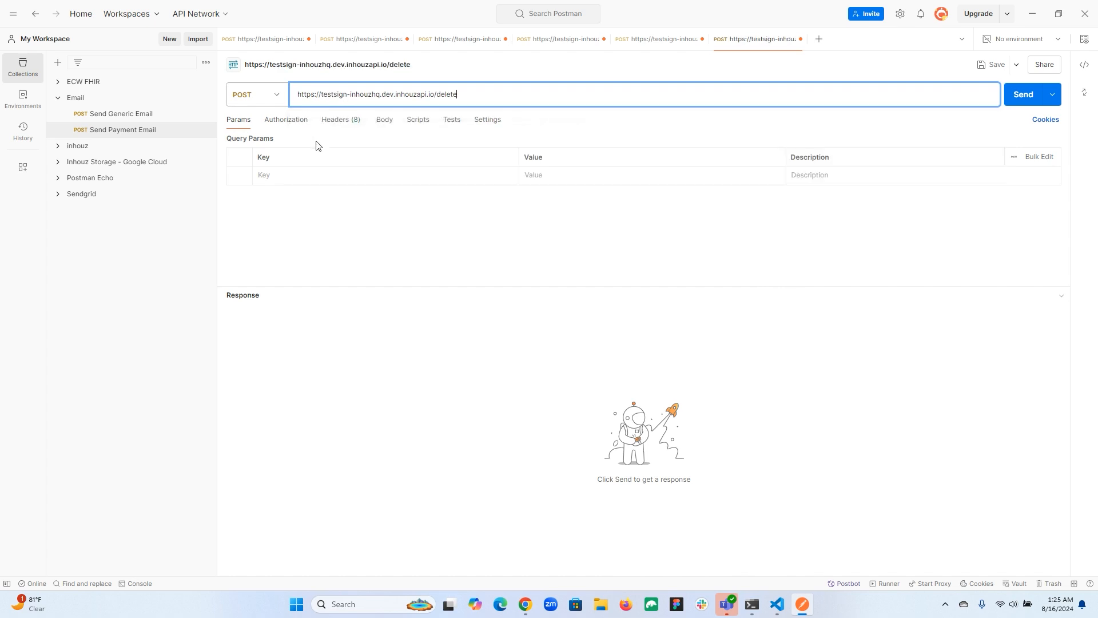
Step: Start a raw JSON request body containing the key "documentId"
left_click(384, 120)
left_click(422, 140)
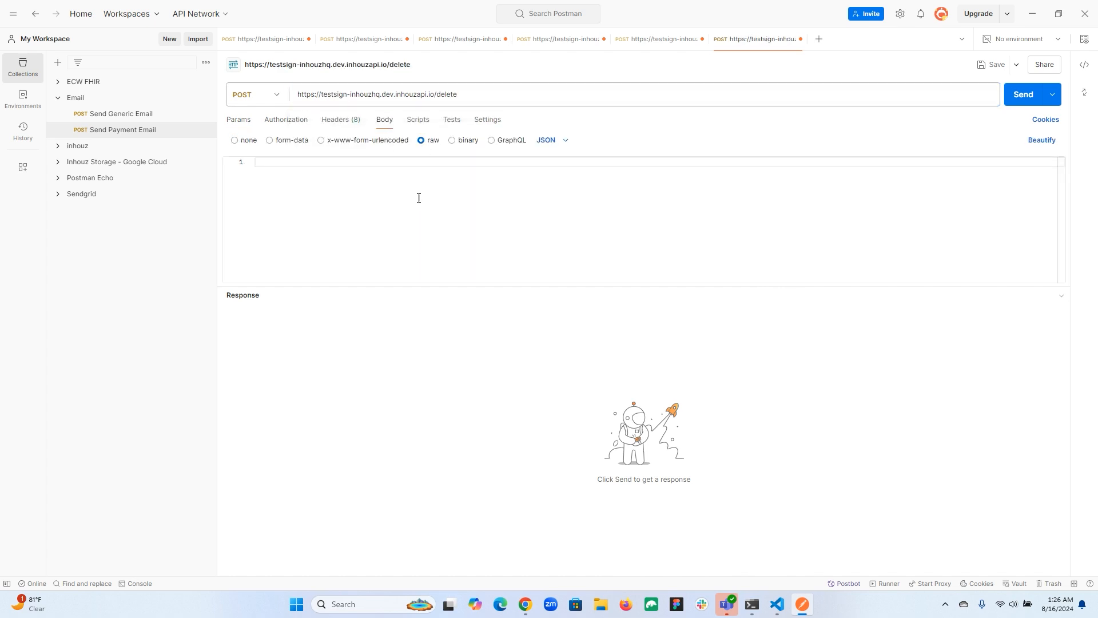
type("{")
key("Return")
type("\"docu")
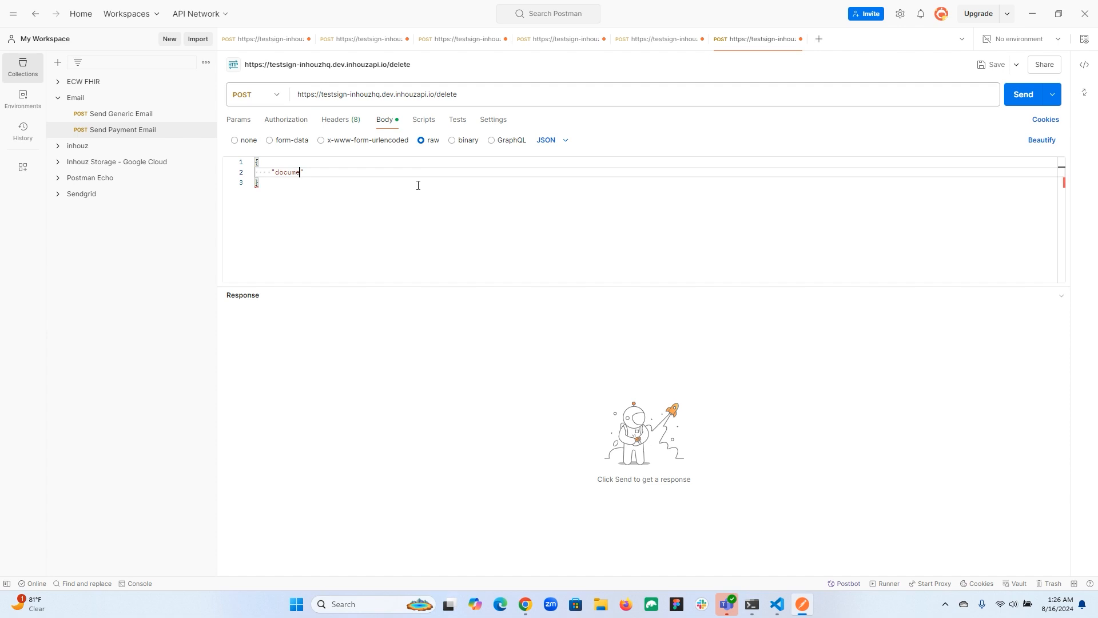
type("mentId\" :")
Step: Switch back to the Inhouz Sign documents list in the browser and copy the document ID of Test Proposal UU2
mouse_move(534, 614)
left_click(483, 575)
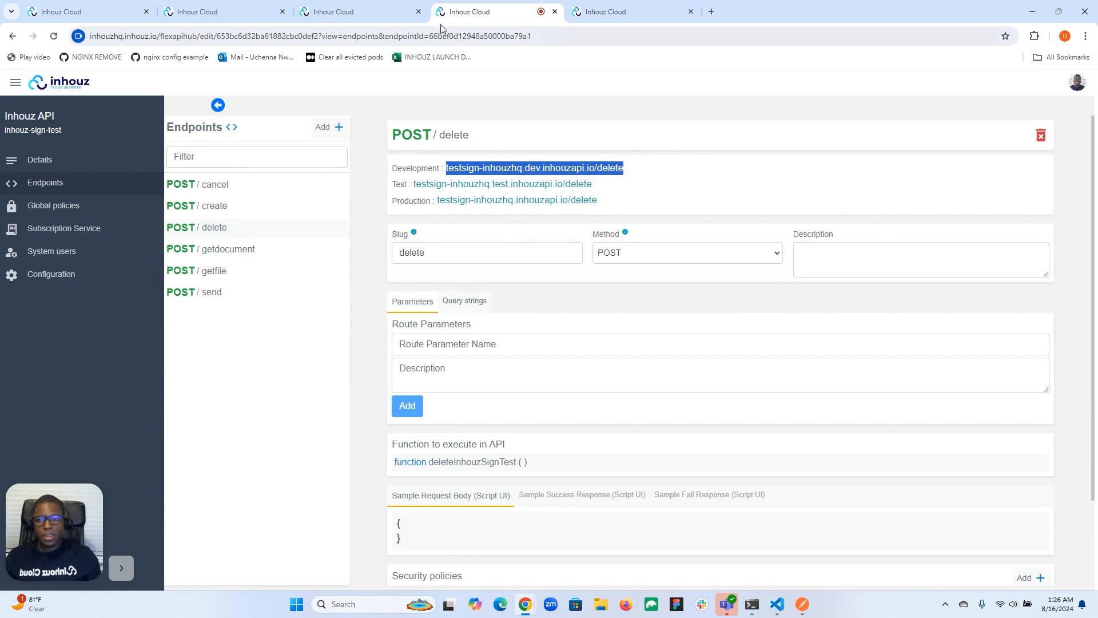
left_click(329, 12)
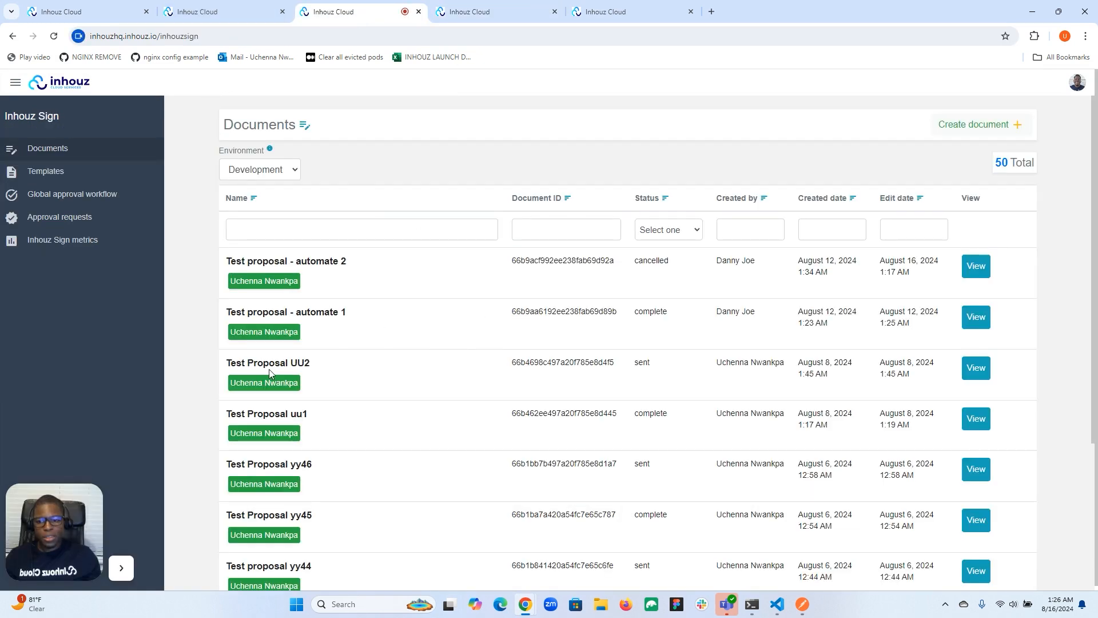
double_click(554, 361)
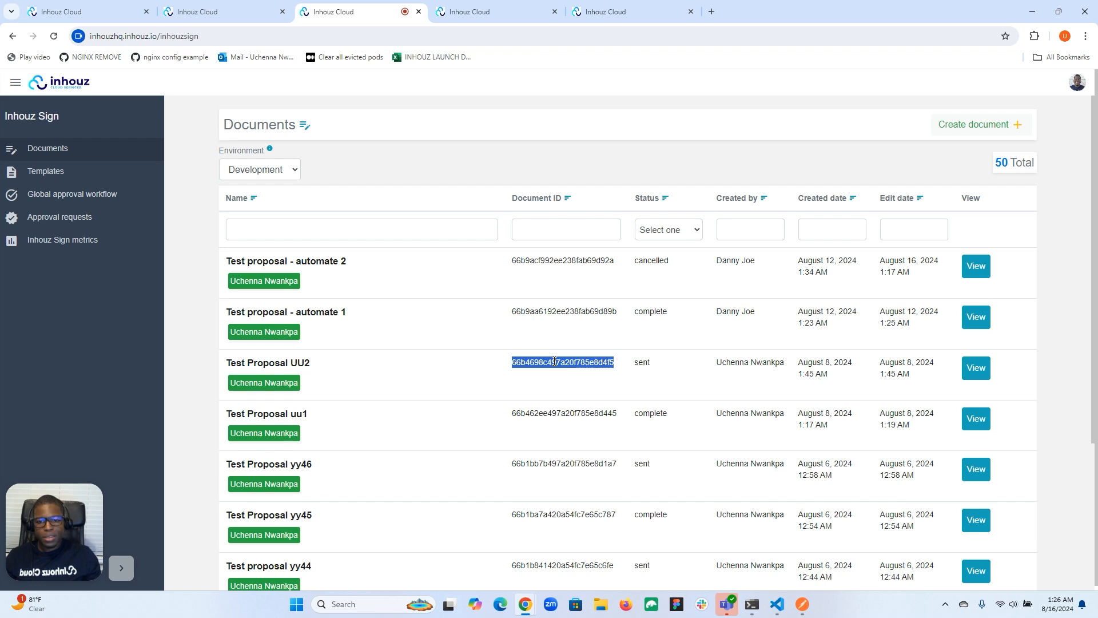
right_click(554, 362)
left_click(574, 372)
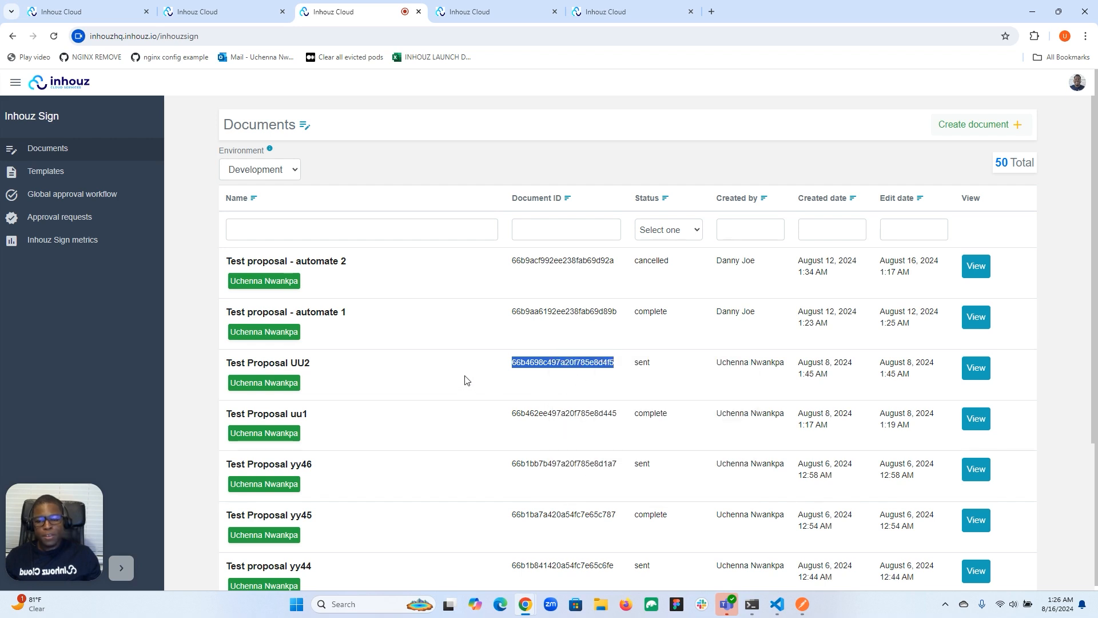
Step: Switch to Postman, paste the copied ID 66b4698c497a20f785e8d4f5 as the documentId value, and send the delete request
left_click(467, 381)
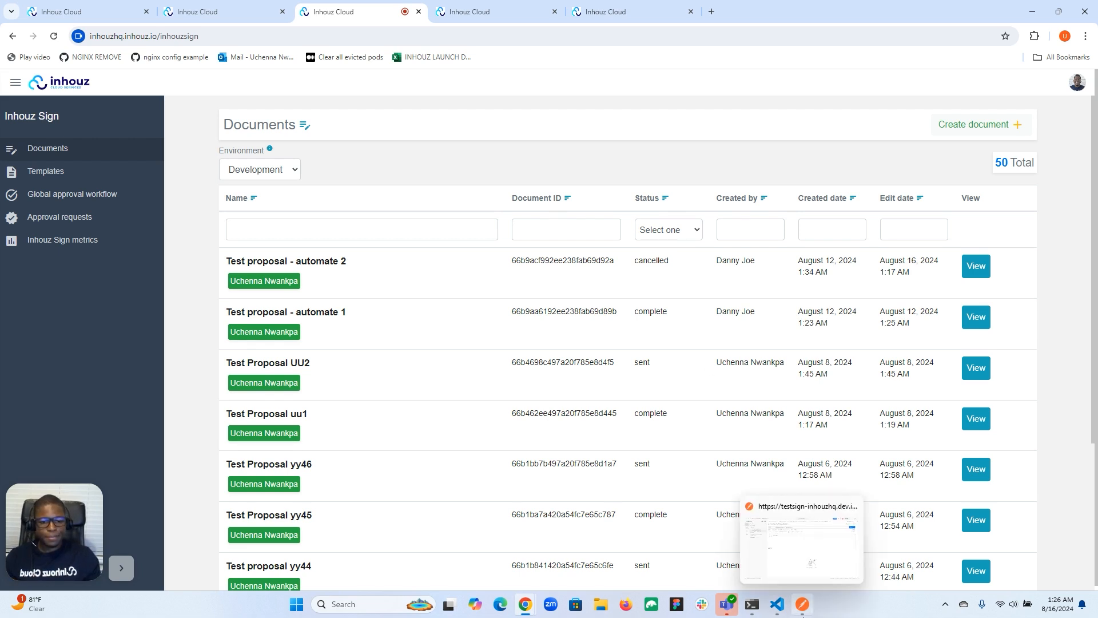
left_click(800, 613)
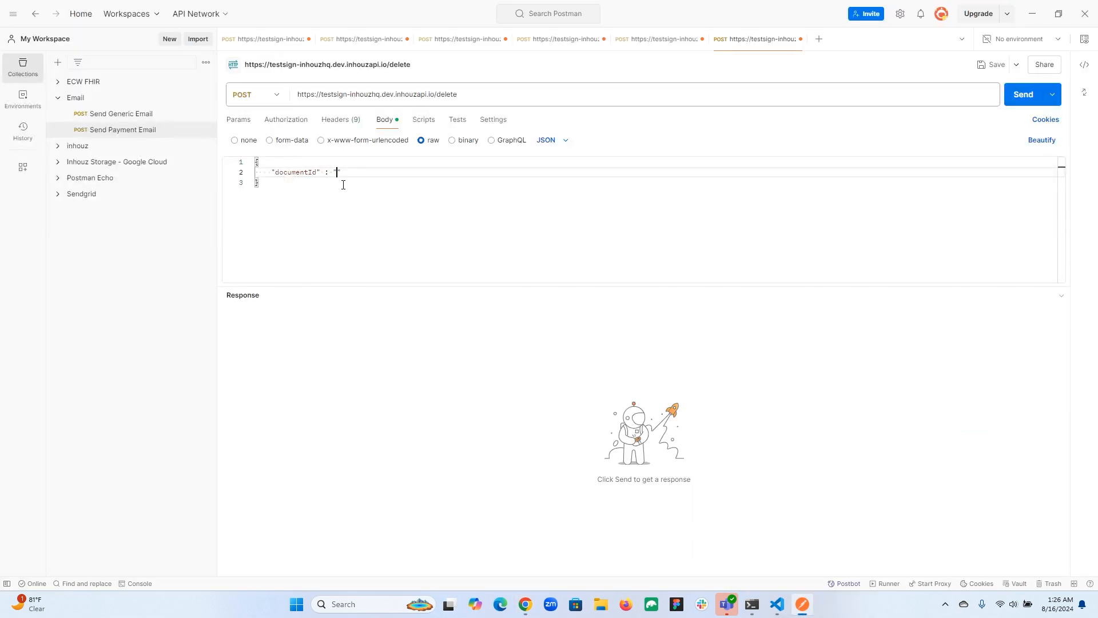
key("ctrl+v")
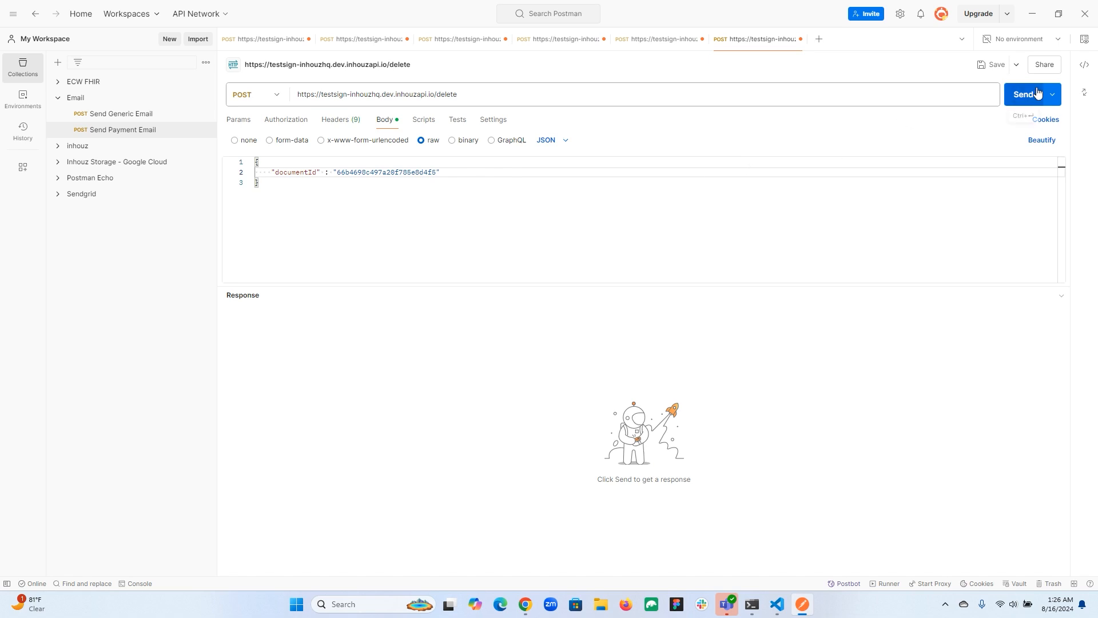
left_click(1019, 95)
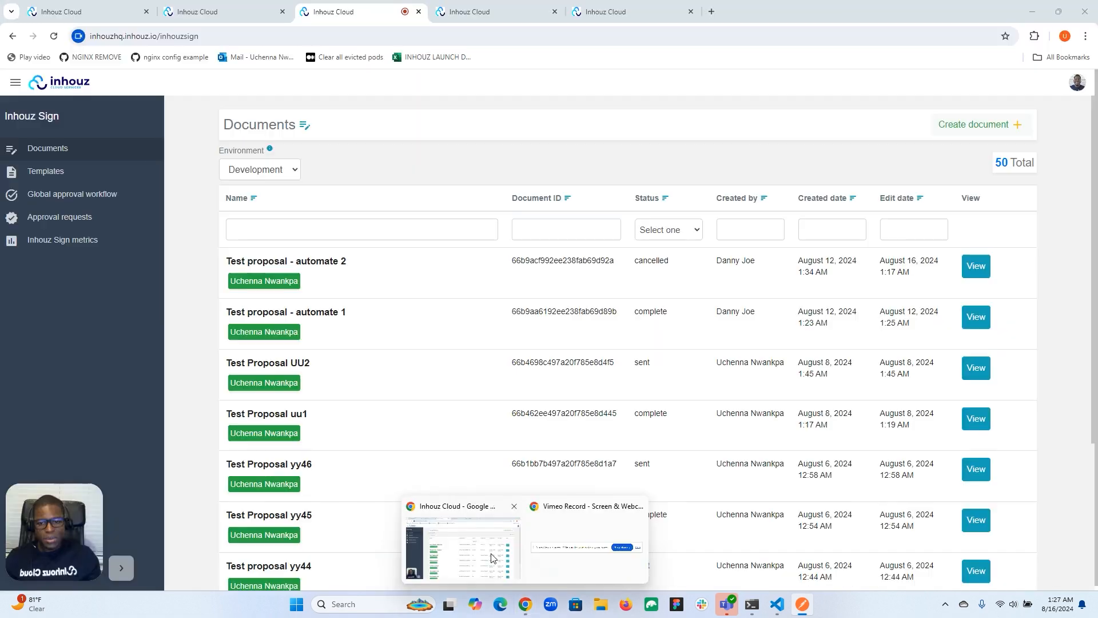
Step: Switch back to the Inhouz Sign documents list in the browser and filter the documents by Draft status
left_click(493, 558)
scroll(568, 443, "down", 1)
scroll(567, 444, "up", 4)
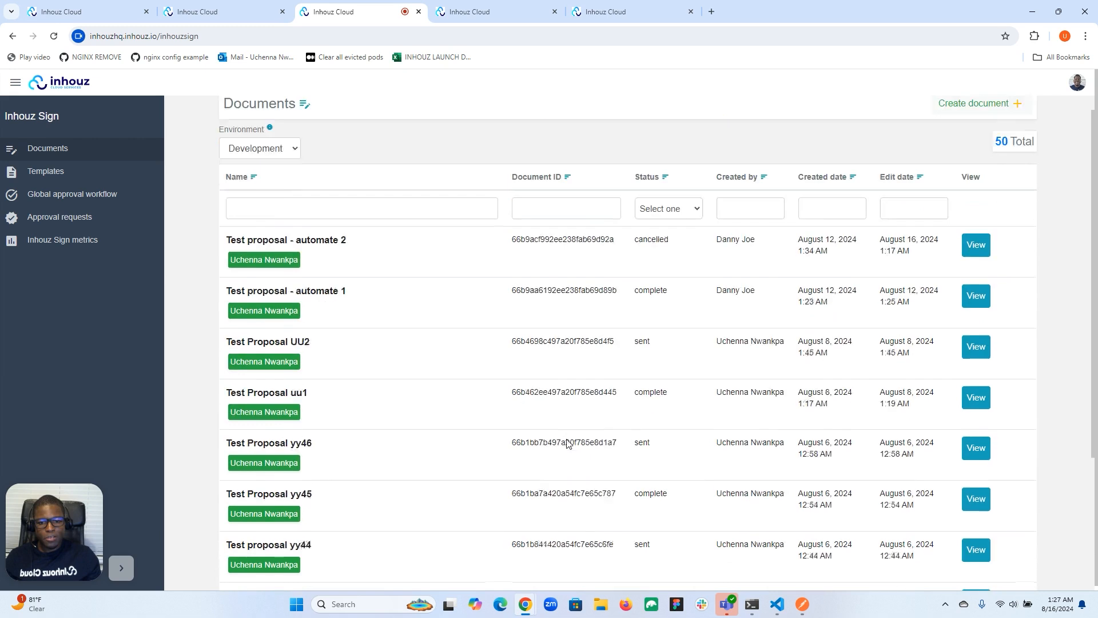
left_click(683, 236)
left_click(672, 257)
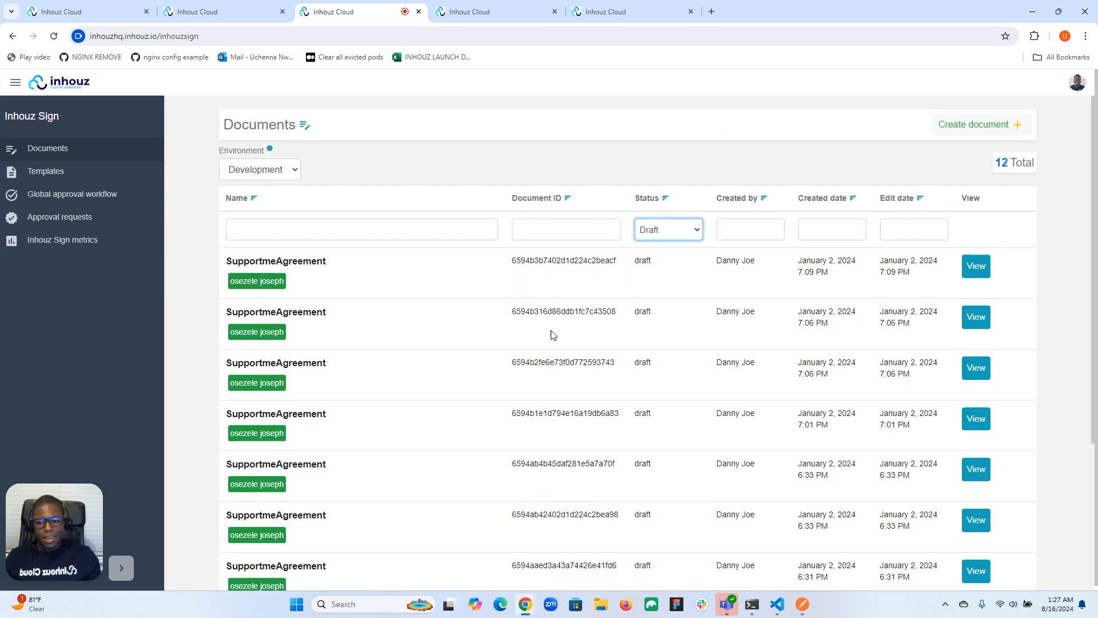
Step: Copy the document ID of the first SupportmeAgreement draft, created January 2, 2024 at 7:09 PM
scroll(553, 338, "down", 4)
scroll(553, 344, "up", 4)
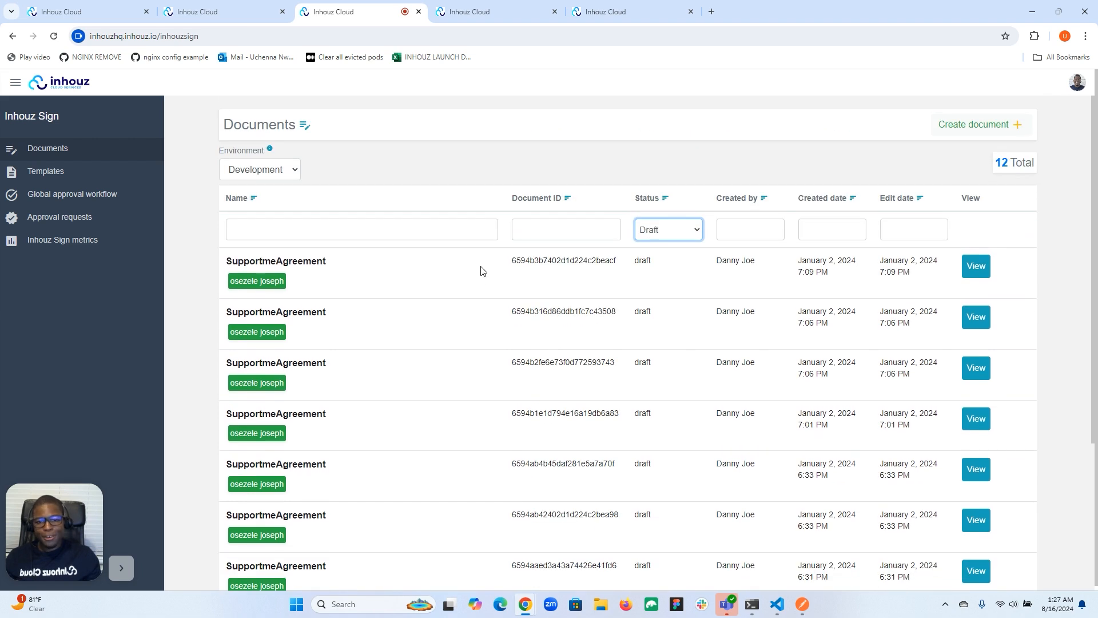
double_click(530, 259)
right_click(530, 261)
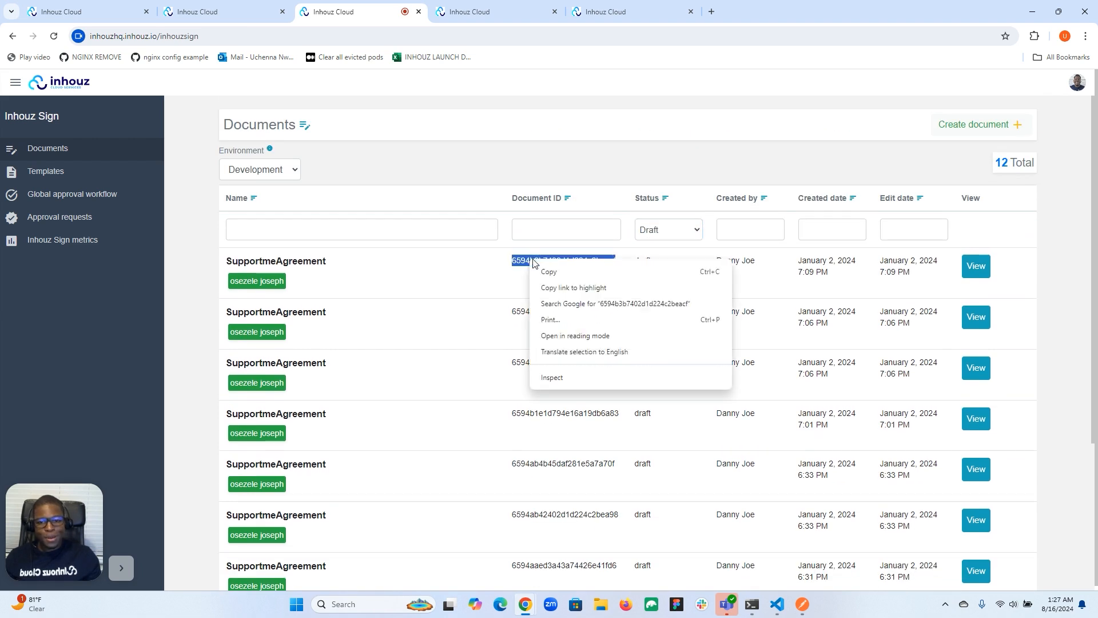
left_click(566, 274)
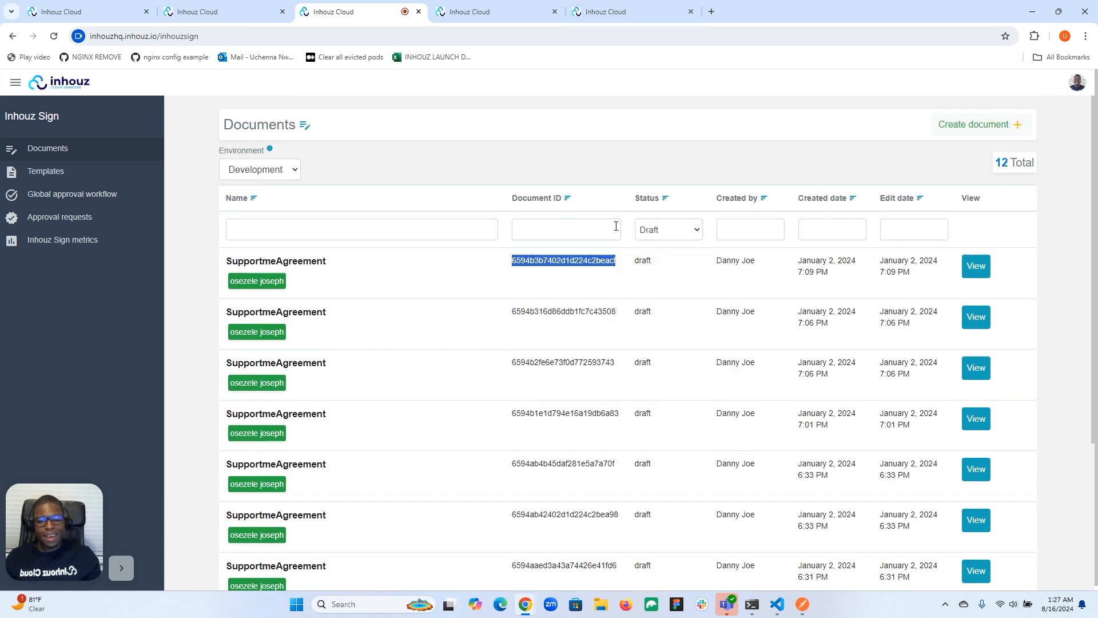
right_click(577, 269)
left_click(592, 277)
Step: Switch to Postman, replace the documentId value with 6594b3b7402d1d224c2beacf, and send the delete request
mouse_move(803, 599)
left_click(796, 555)
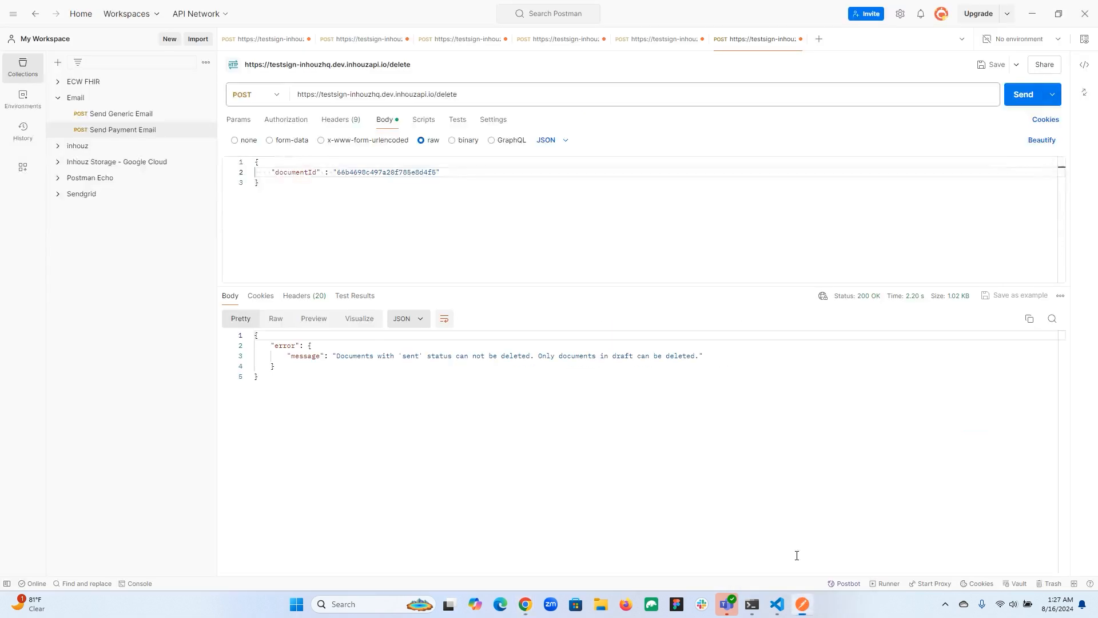
double_click(395, 172)
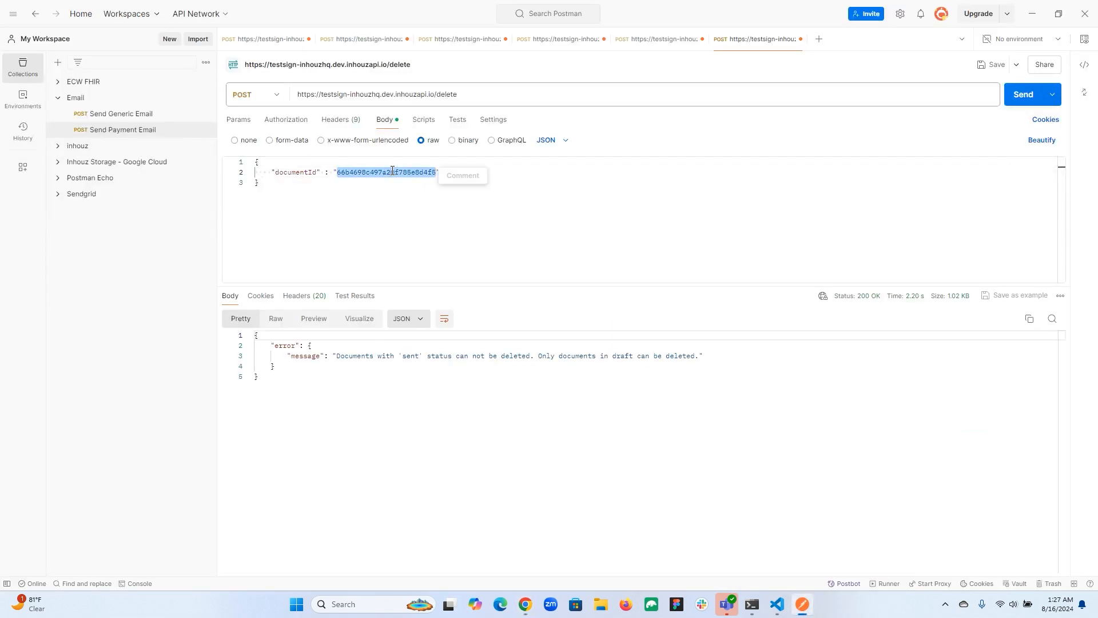
key("ctrl+v")
left_click(1017, 101)
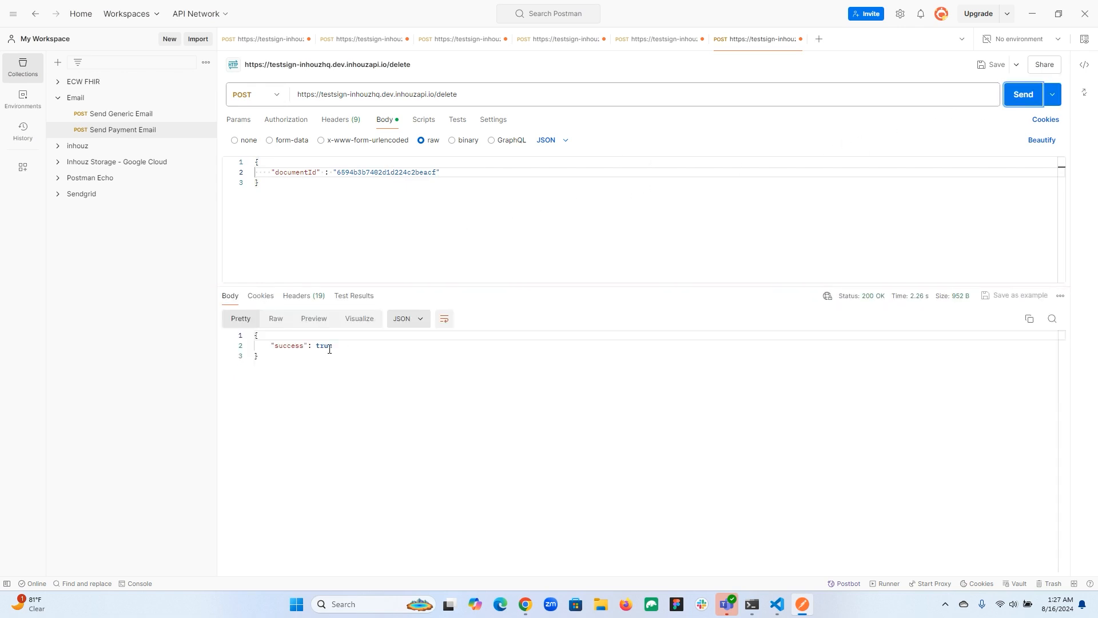
Step: Return to the Inhouz Sign documents in the browser, reload the page, and set the environment to Development
mouse_move(525, 604)
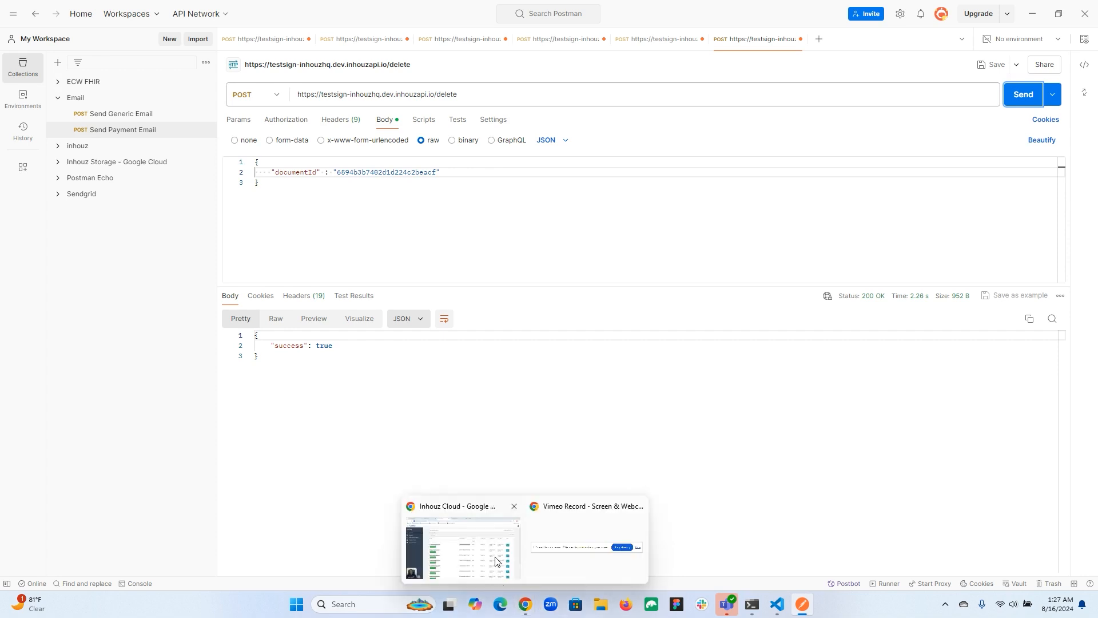
left_click(485, 526)
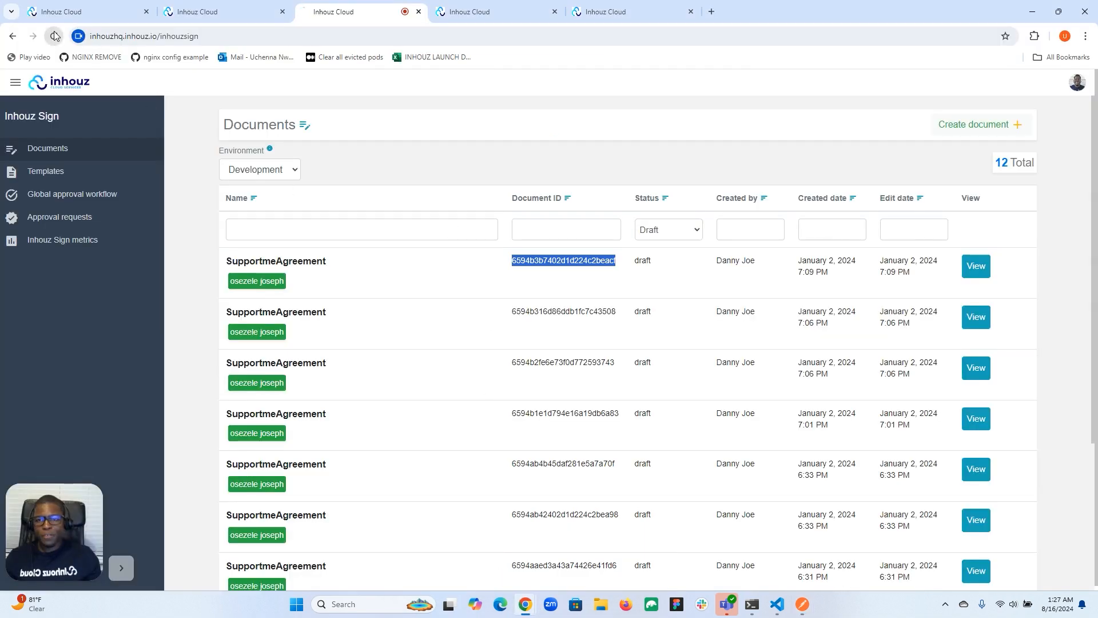
left_click(54, 36)
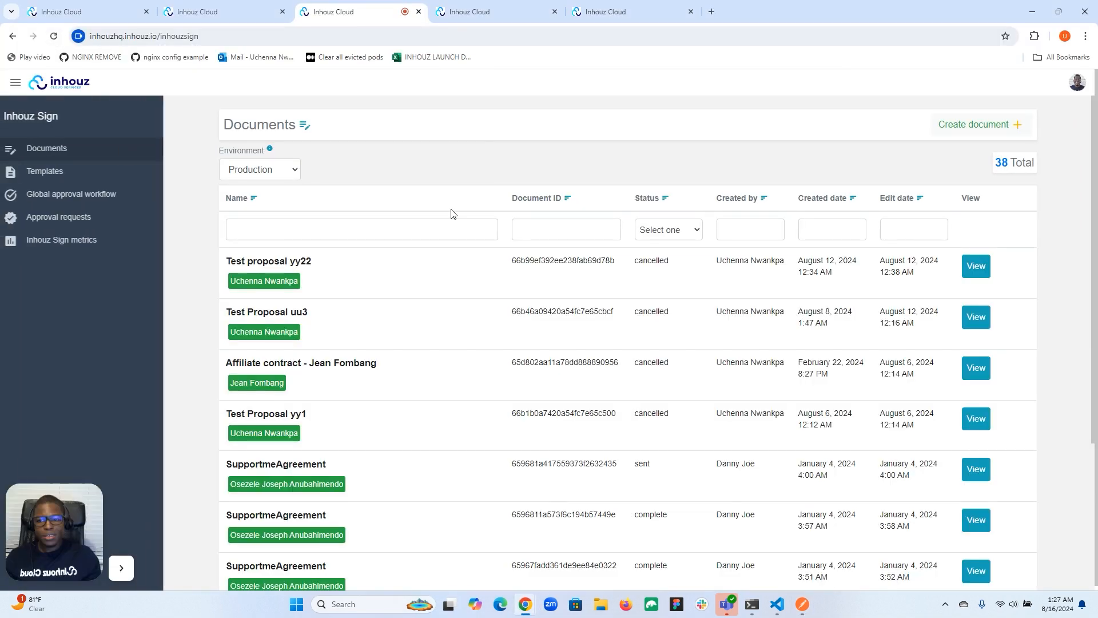
left_click(289, 168)
left_click(268, 183)
Step: Search the documents by the copied ID 6594b3b7402d1d224c2beacf to check the deletion, and clear the Document ID filter
left_click(543, 229)
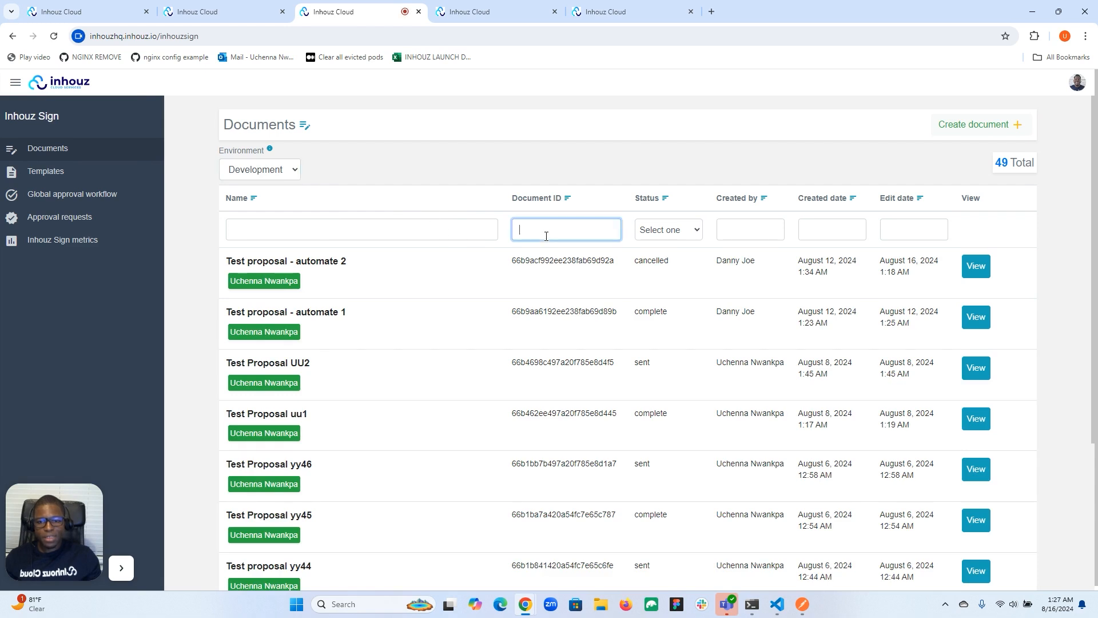
key("ctrl+v")
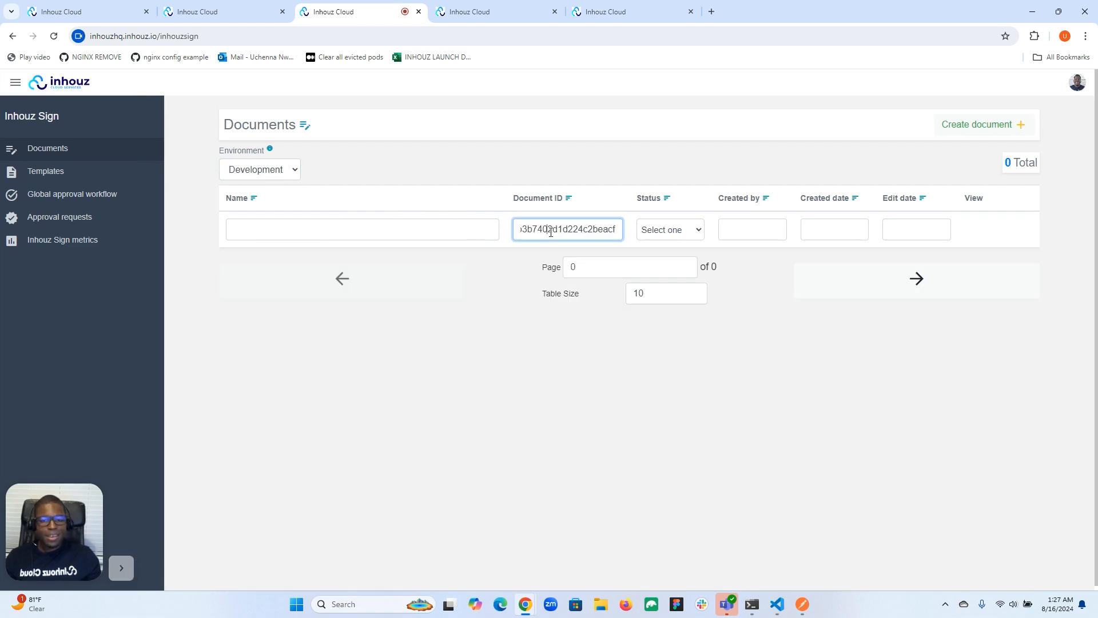
double_click(550, 231)
key("BackSpace")
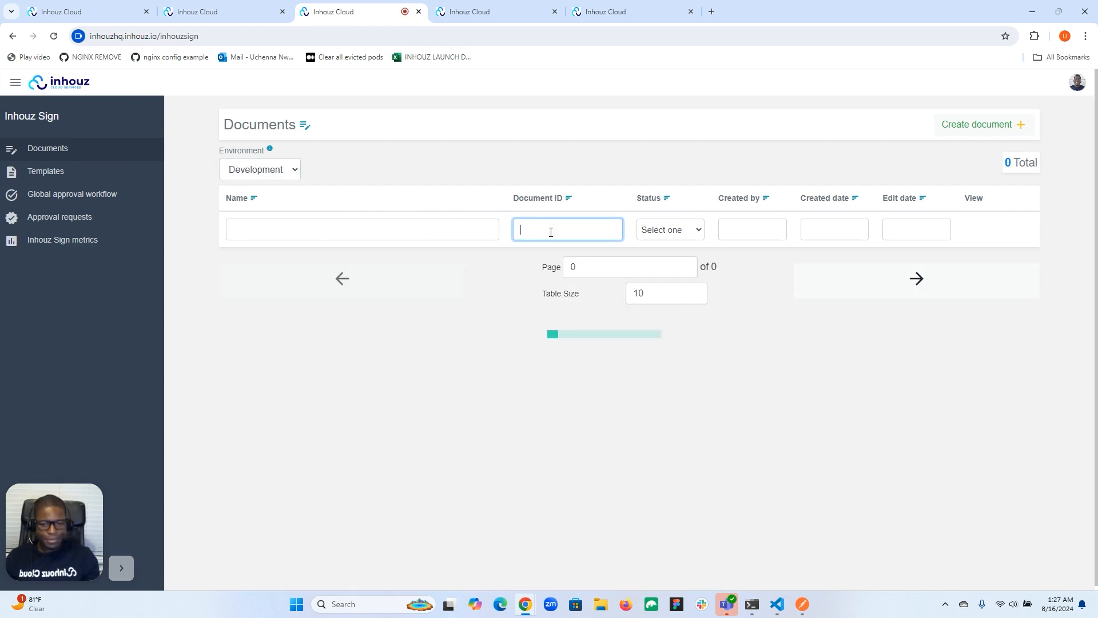